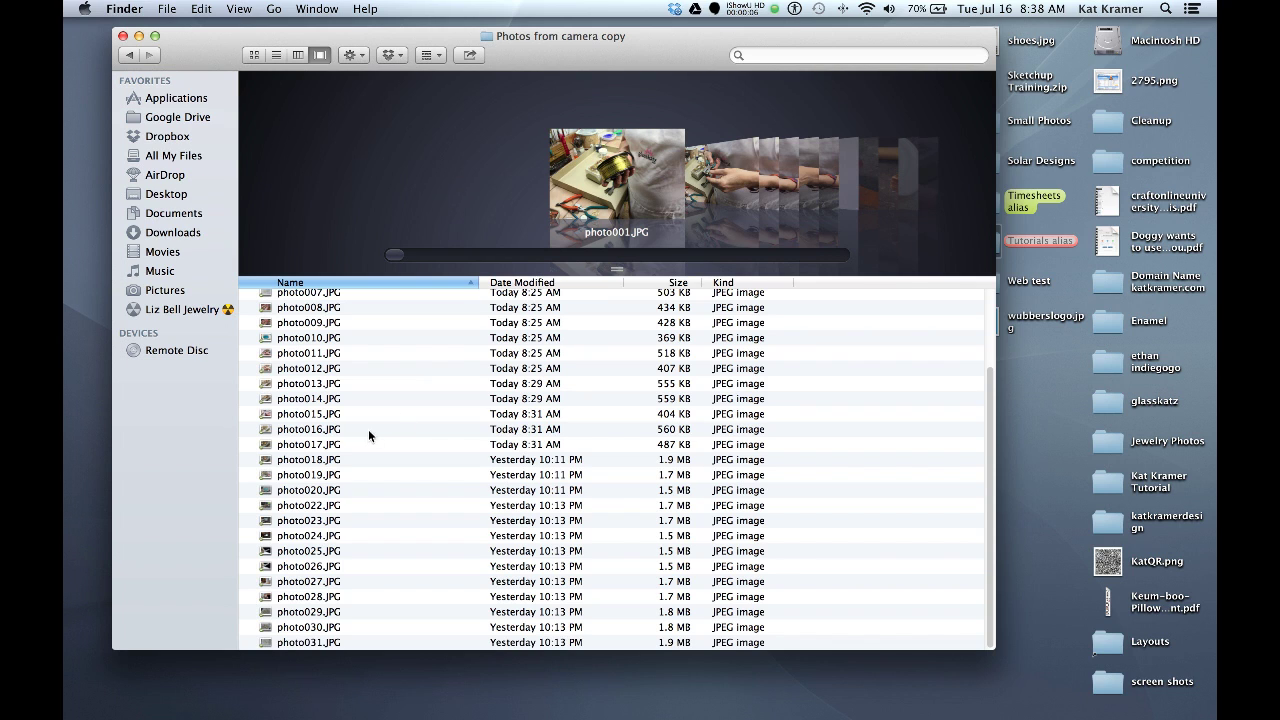
# Step: Select the consecutive photos from photo018.JPG through photo031.JPG in the folder
pyautogui.click(312, 462)
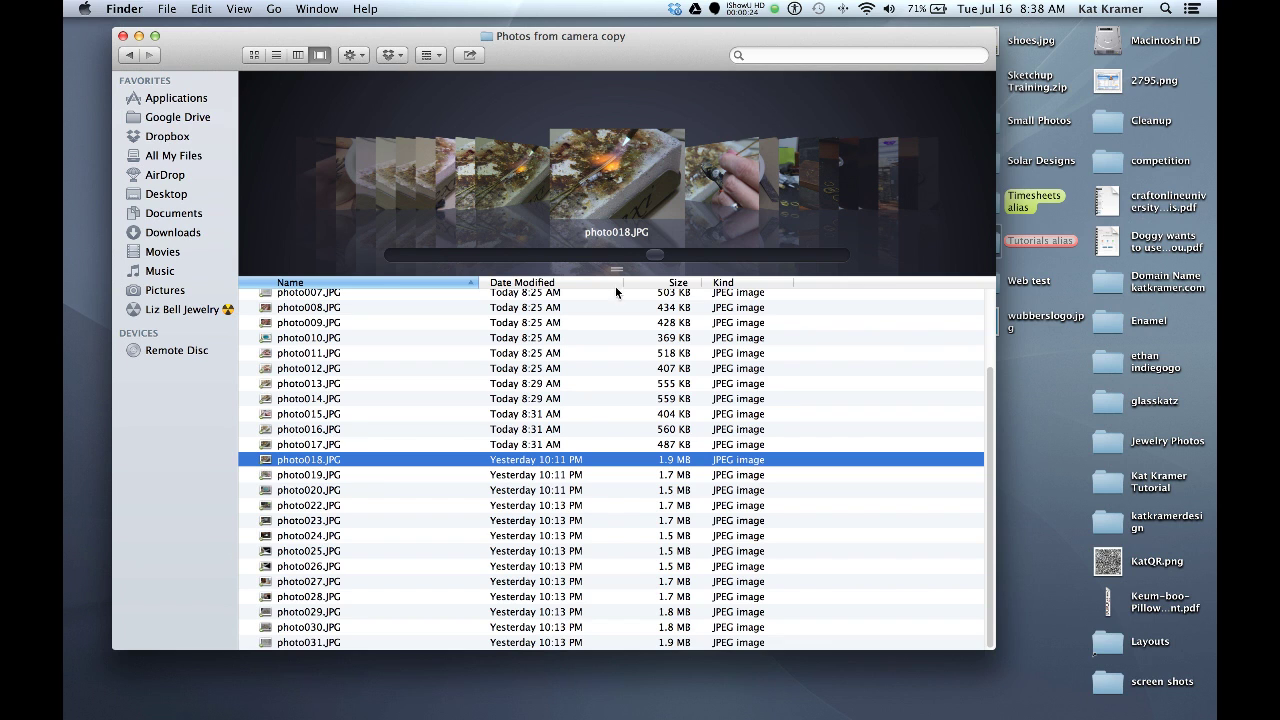
pyautogui.click(332, 460)
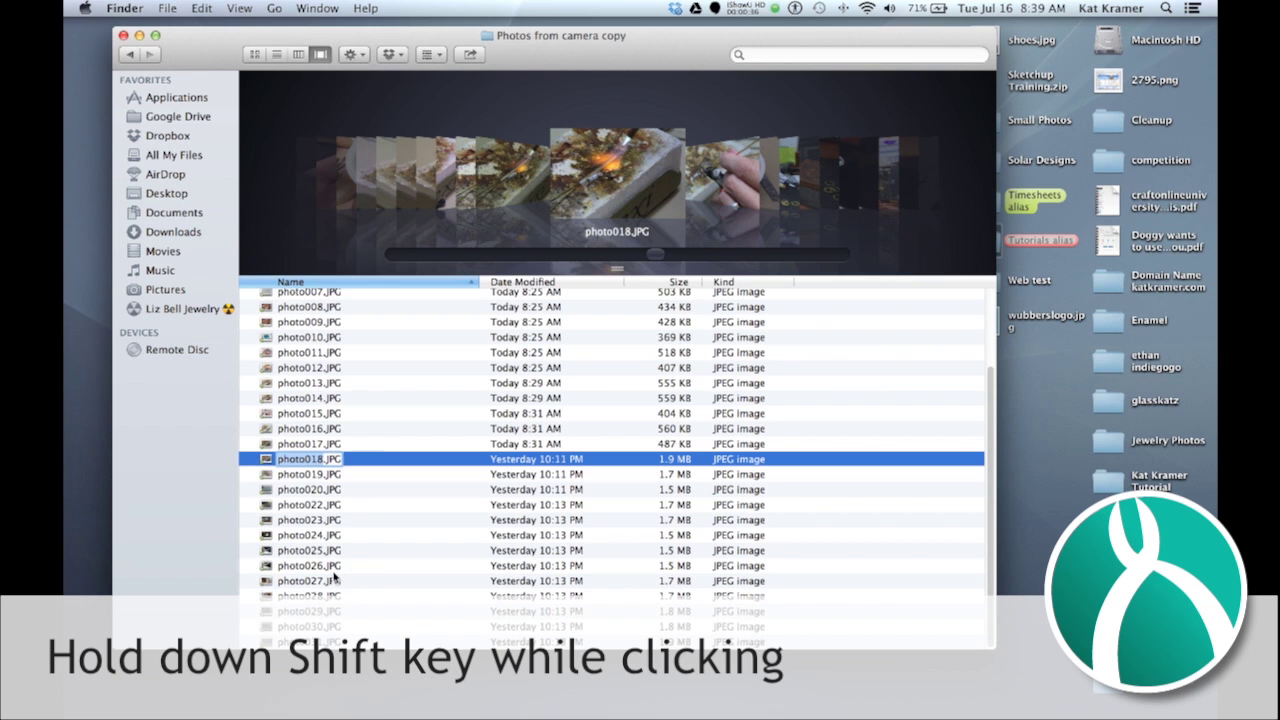
pyautogui.keyDown('shift'); pyautogui.click(314, 541); pyautogui.keyUp('shift')
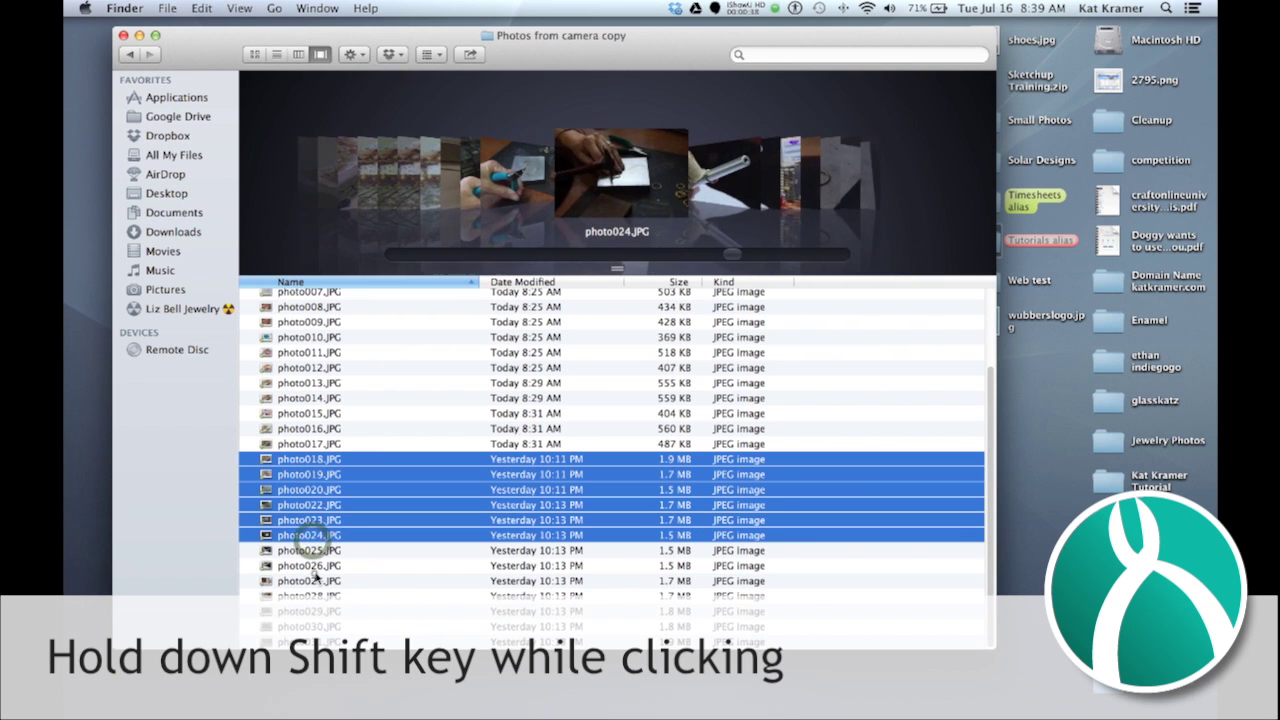
pyautogui.keyDown('shift'); pyautogui.click(314, 577); pyautogui.keyUp('shift')
pyautogui.keyDown('shift'); pyautogui.click(312, 640); pyautogui.keyUp('shift')
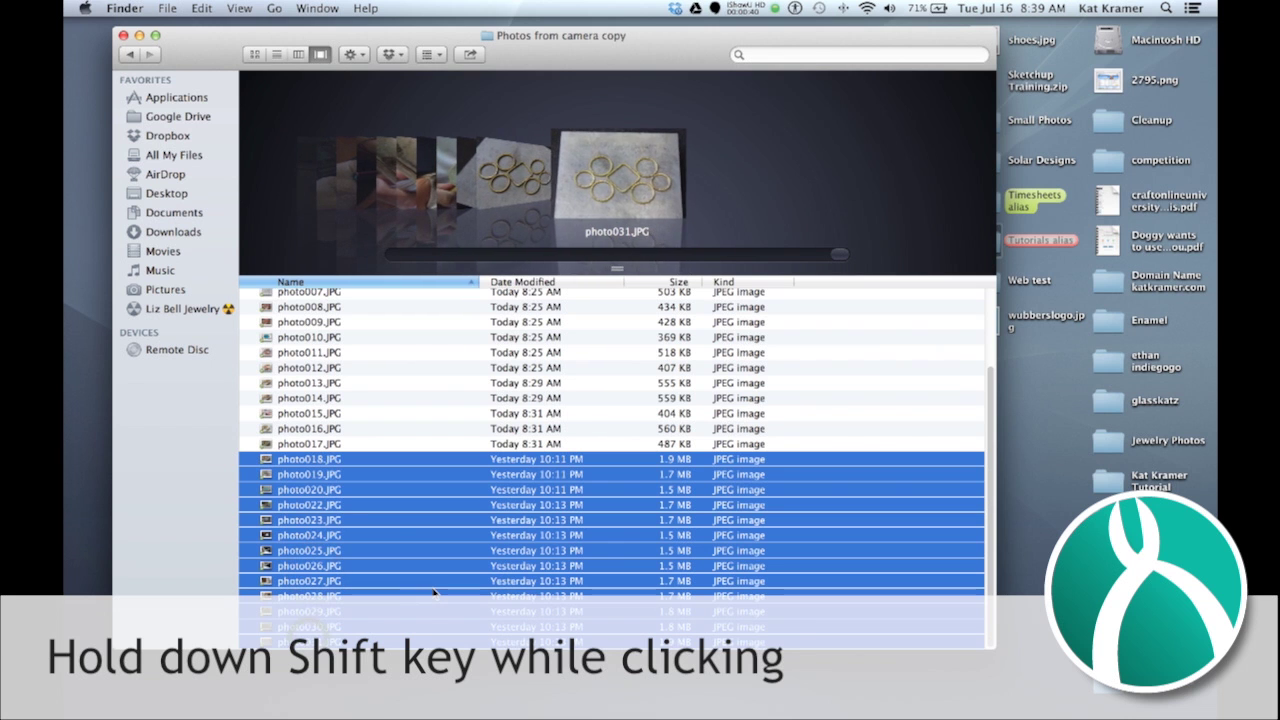
# Step: Select only the non-adjacent files photo018.JPG, photo020.JPG, photo023.JPG and photo026.JPG
pyautogui.click(334, 444)
pyautogui.click(343, 459)
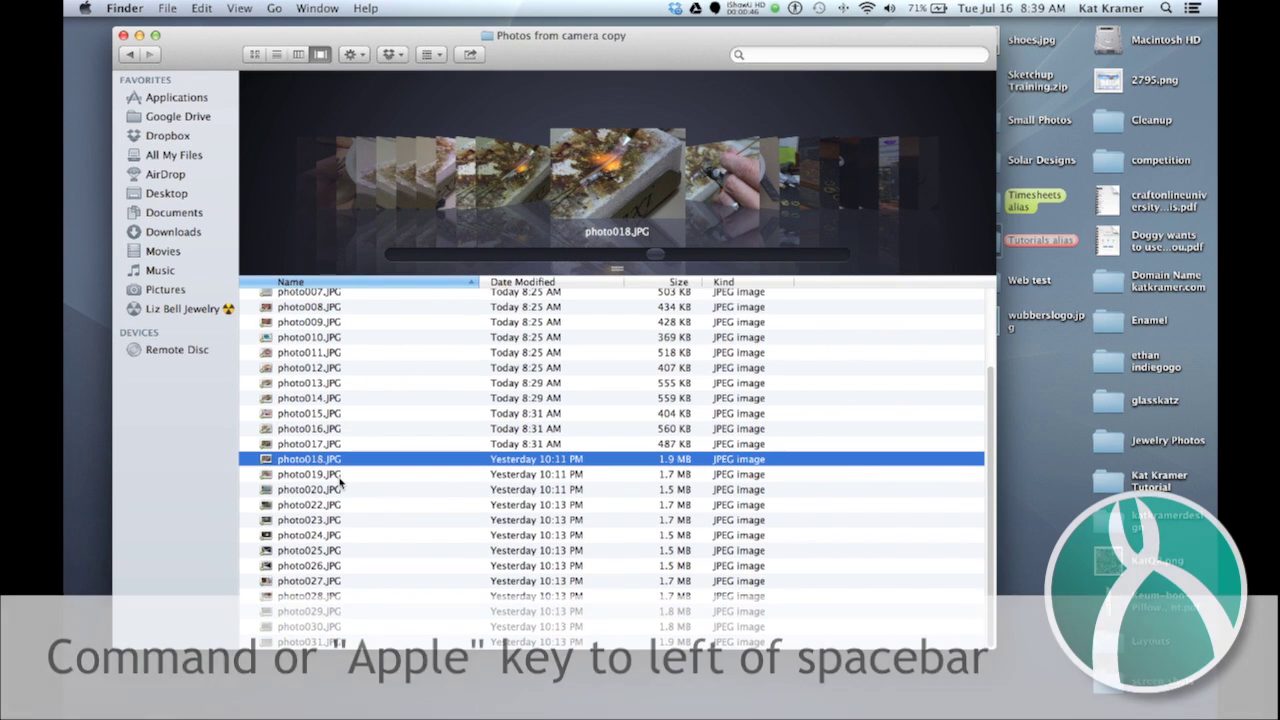
pyautogui.keyDown('super'); pyautogui.click(322, 490); pyautogui.keyUp('super')
pyautogui.keyDown('super'); pyautogui.click(320, 520); pyautogui.keyUp('super')
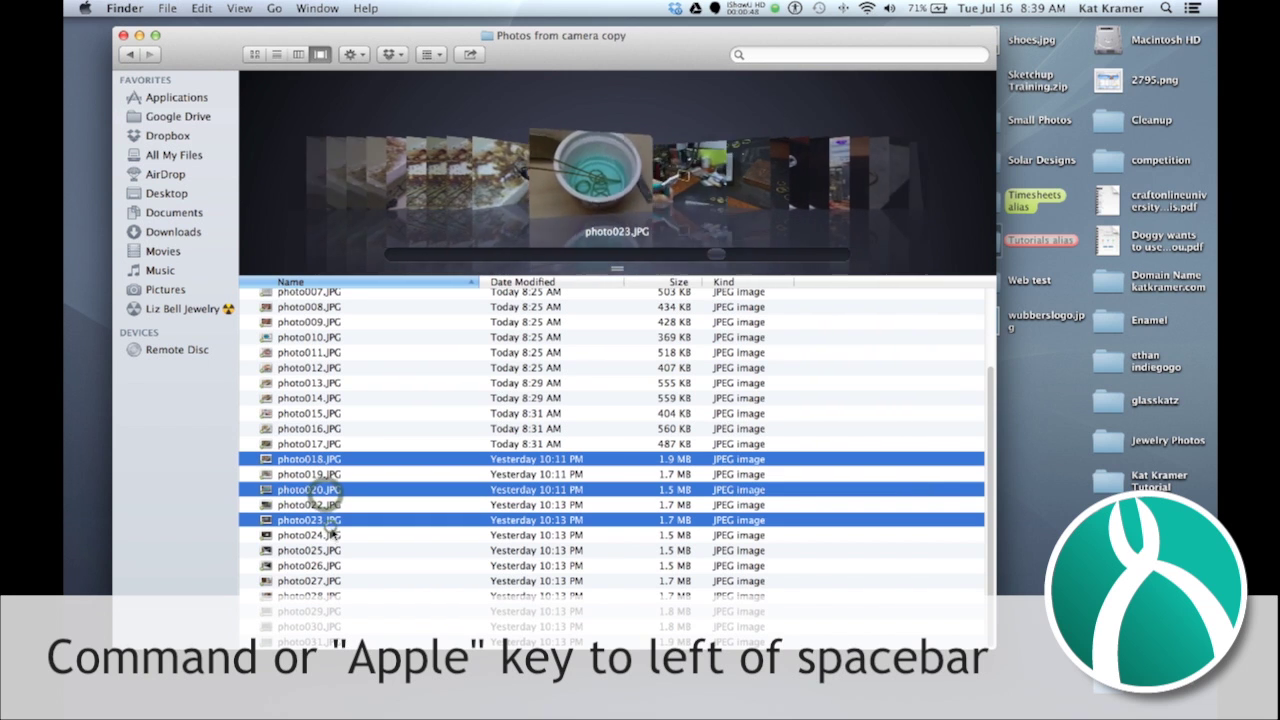
pyautogui.keyDown('super'); pyautogui.click(320, 565); pyautogui.keyUp('super')
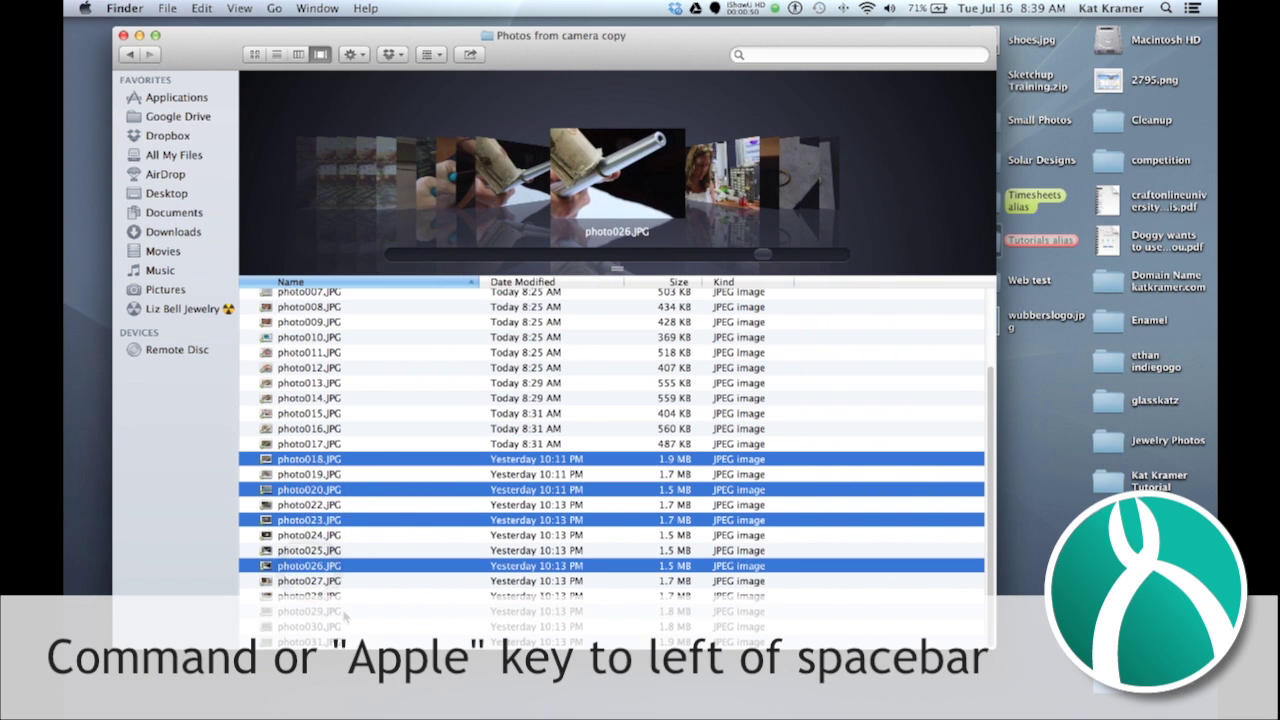
# Step: Select photo018.JPG through photo031.JPG and open them together in Preview
pyautogui.click(338, 458)
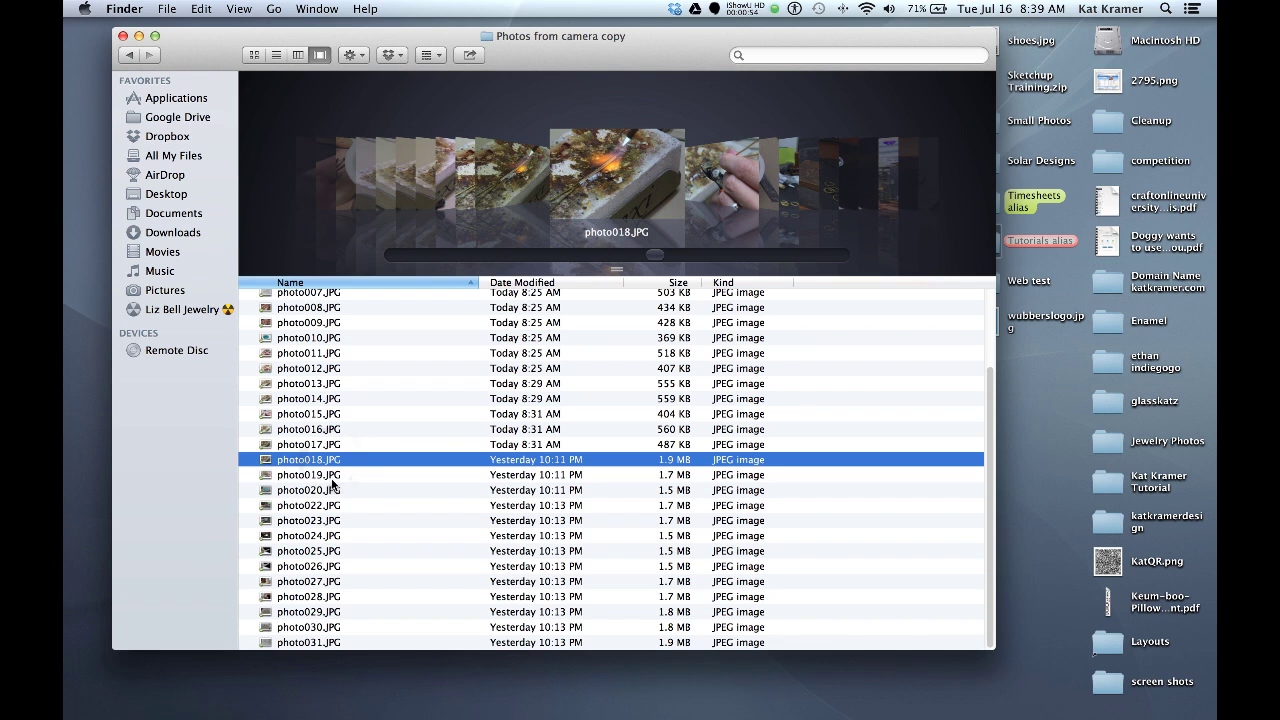
pyautogui.keyDown('shift'); pyautogui.click(335, 638); pyautogui.keyUp('shift')
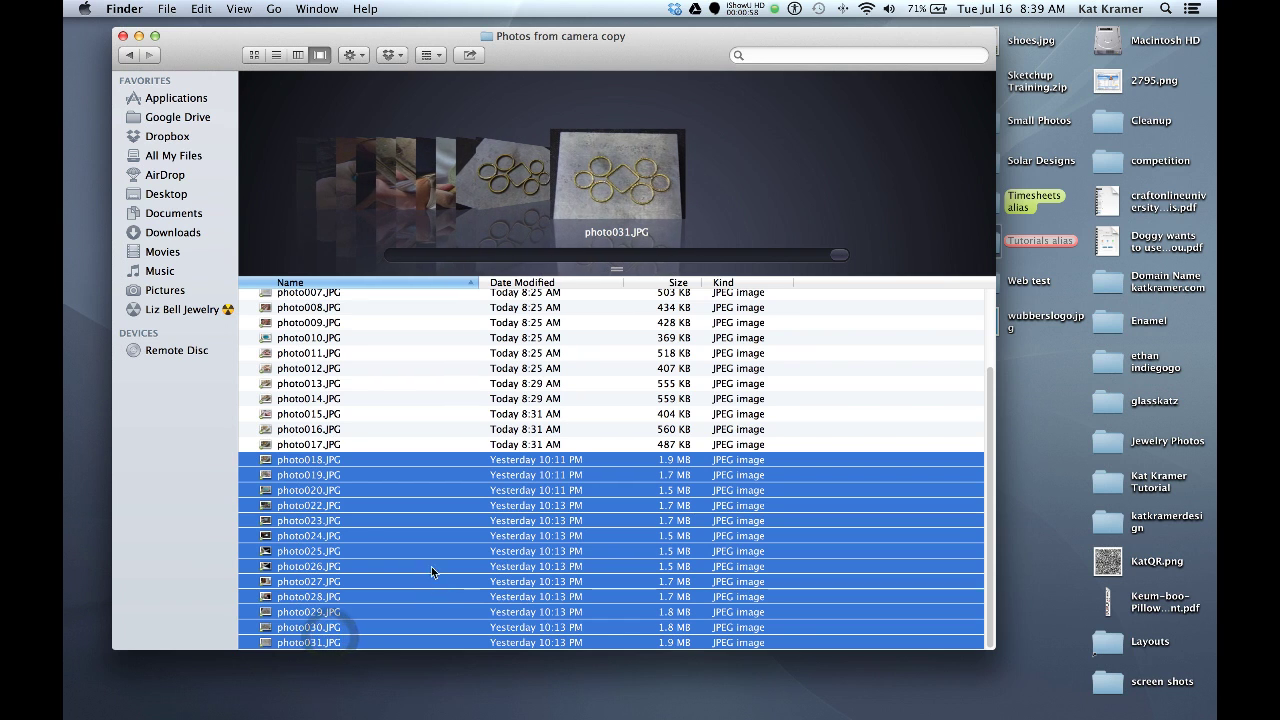
pyautogui.doubleClick(331, 467)
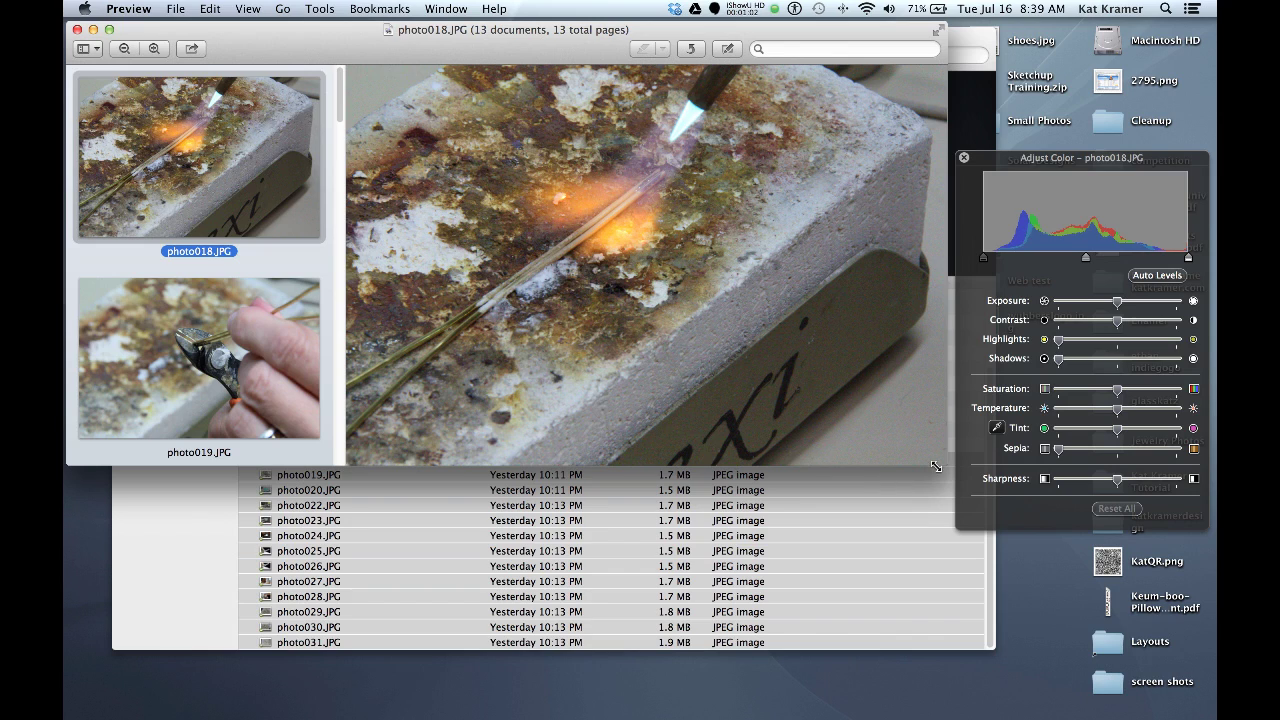
# Step: Enlarge the photo window and resize its thumbnail sidebar to compare the photos' colour temperature, and close the window
pyautogui.moveTo(941, 463); pyautogui.dragTo(1034, 693)
pyautogui.scroll(-3, 243, 236)
pyautogui.scroll(3, 243, 236)
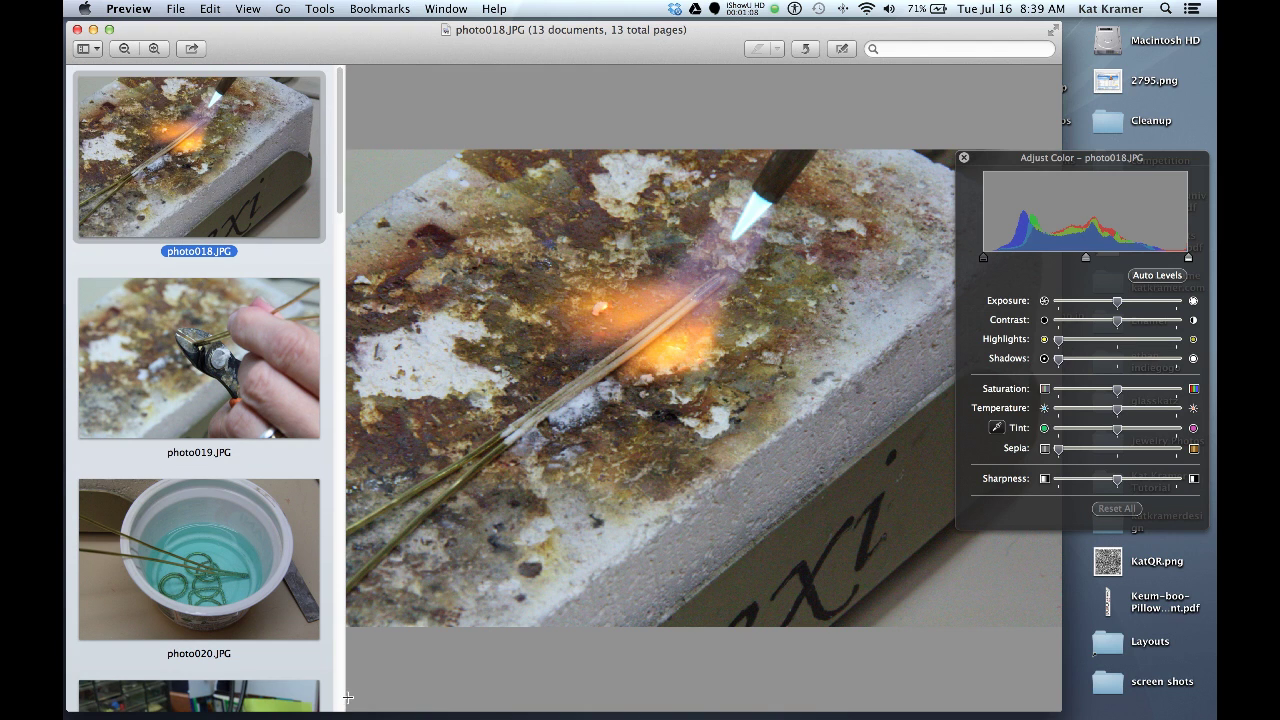
pyautogui.moveTo(347, 696); pyautogui.dragTo(201, 678)
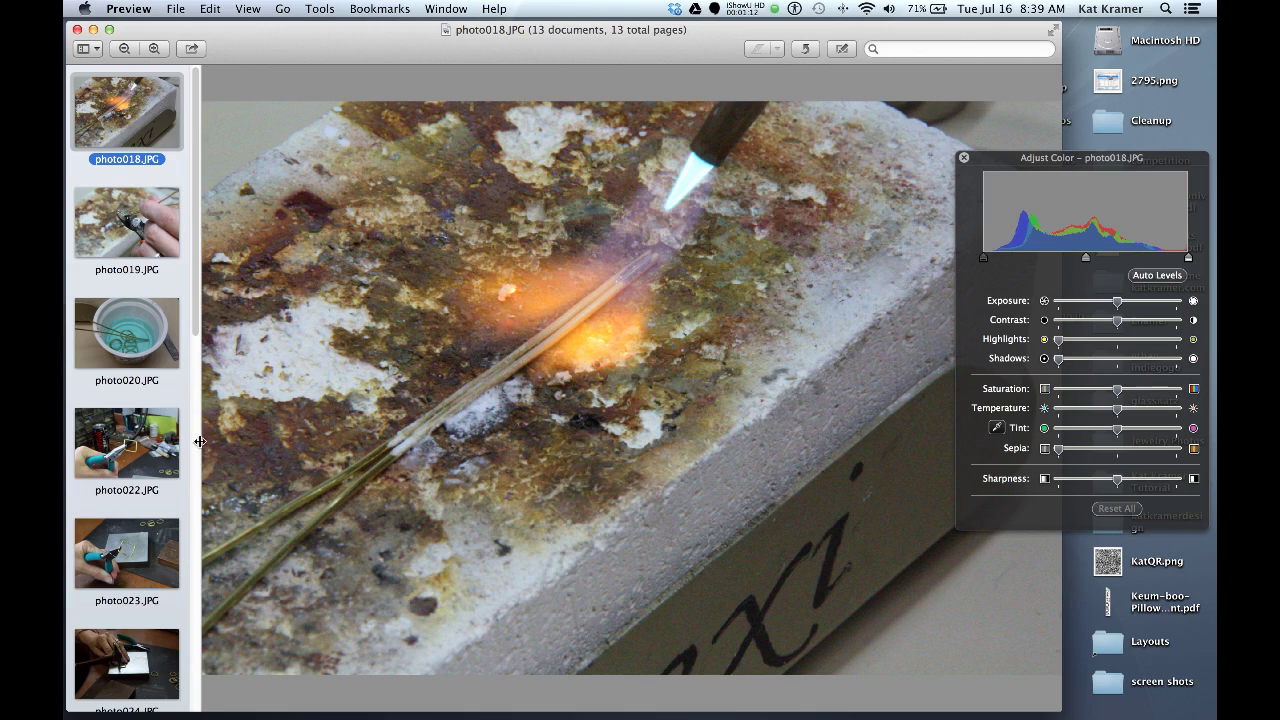
pyautogui.moveTo(201, 703); pyautogui.dragTo(312, 674)
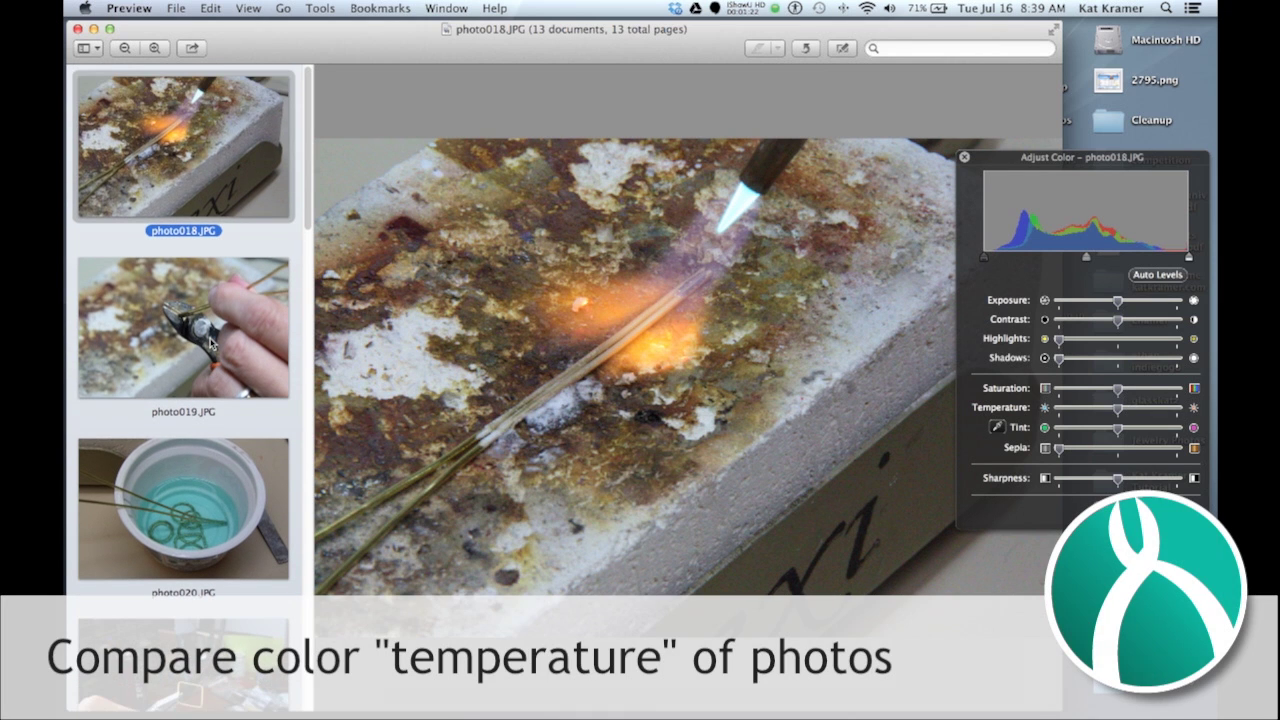
pyautogui.click(78, 29)
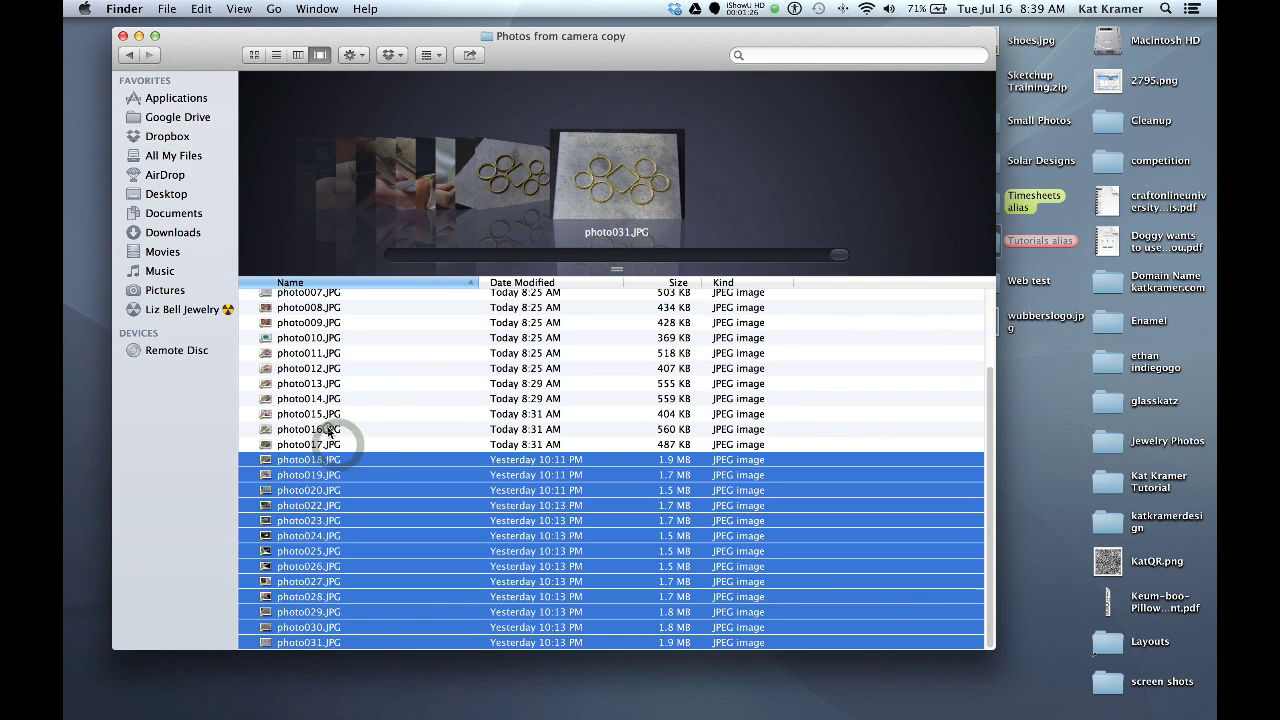
# Step: Extend the selection to photo016.JPG through photo031.JPG and open all of them together in Preview
pyautogui.click(327, 432)
pyautogui.keyDown('shift'); pyautogui.click(332, 645); pyautogui.keyUp('shift')
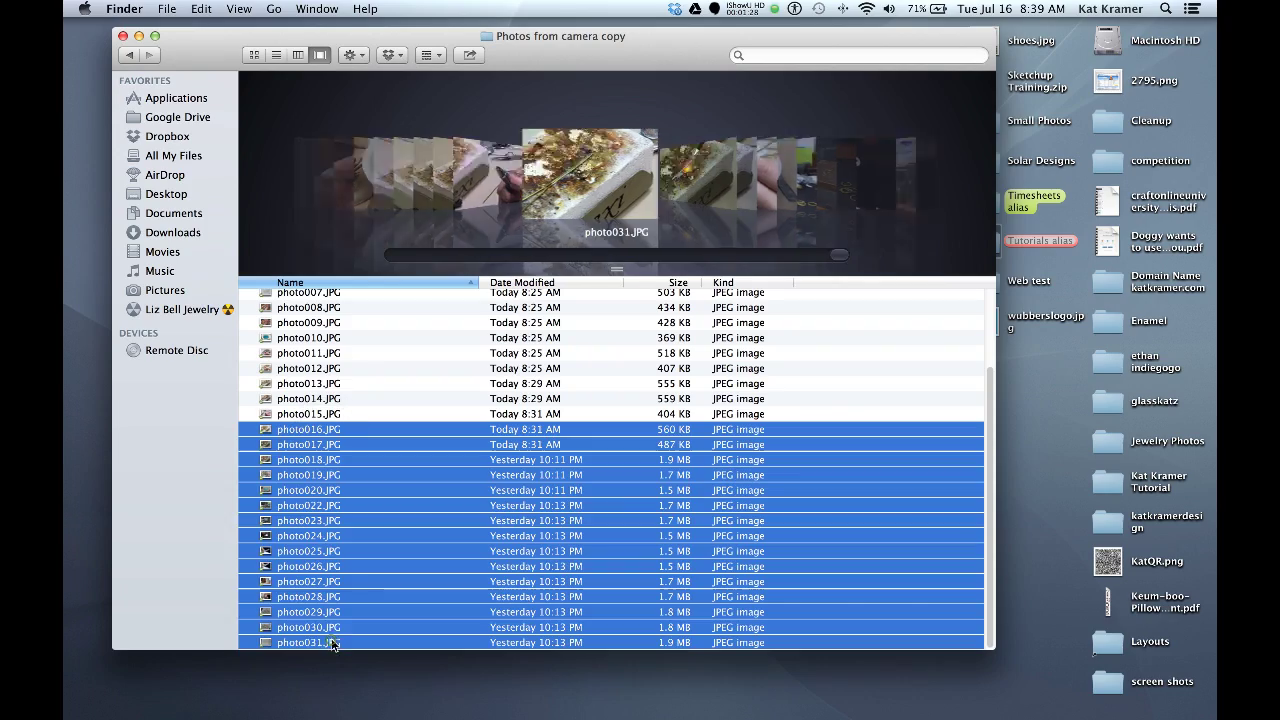
pyautogui.doubleClick(335, 643)
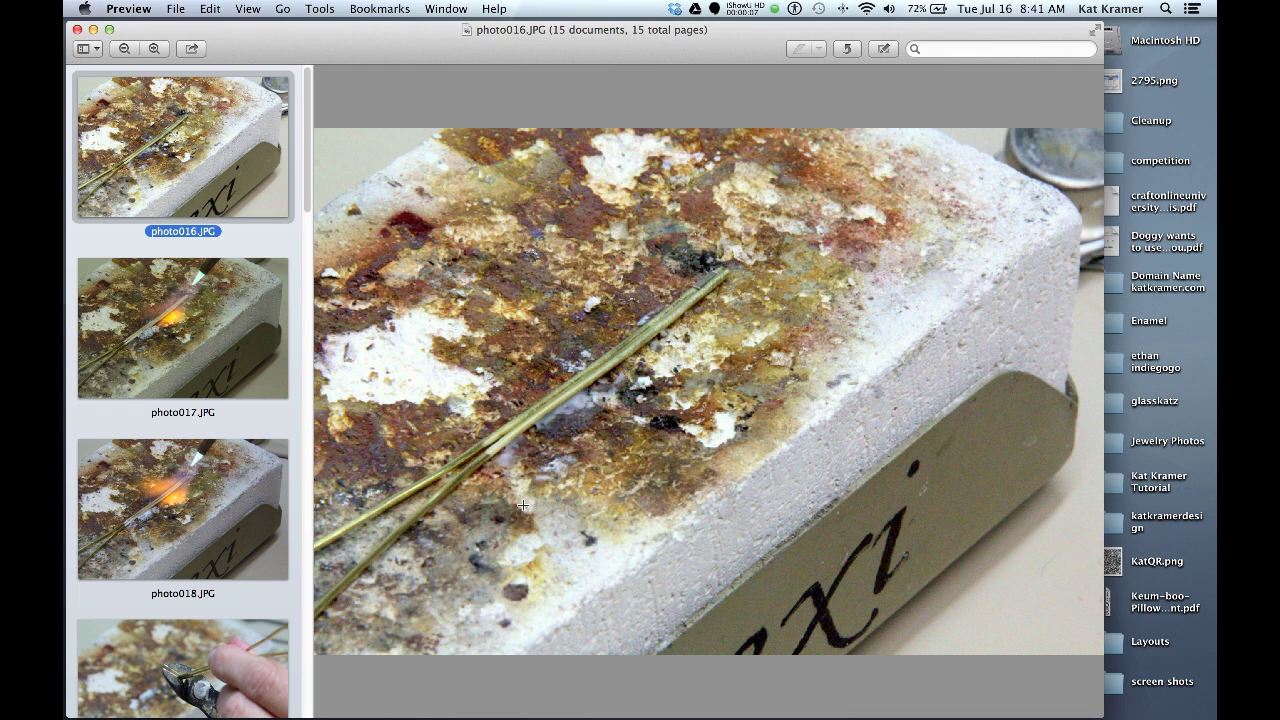
# Step: Widen the thumbnail sidebar and compare the colours of photo017.JPG with those of photo016.JPG
pyautogui.moveTo(314, 693)
pyautogui.mouseDown()
pyautogui.moveTo(226, 687)
pyautogui.moveTo(338, 685)
pyautogui.mouseUp()
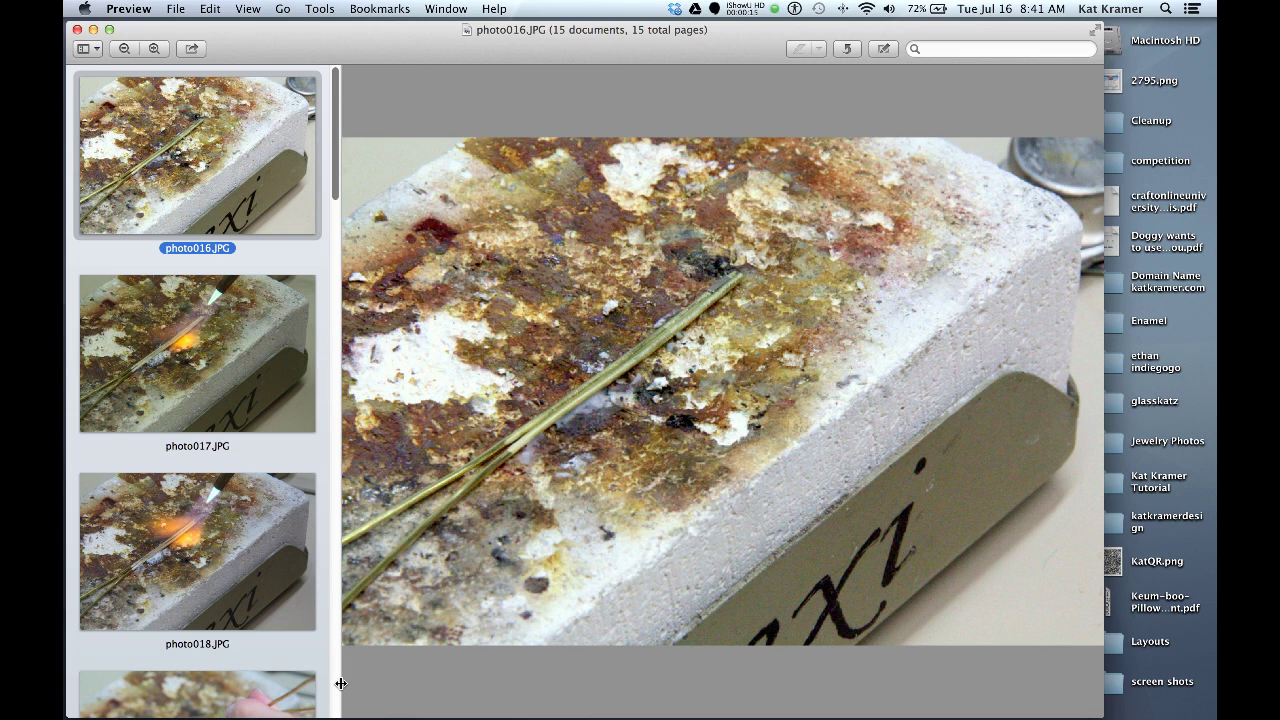
pyautogui.moveTo(341, 683); pyautogui.dragTo(354, 684)
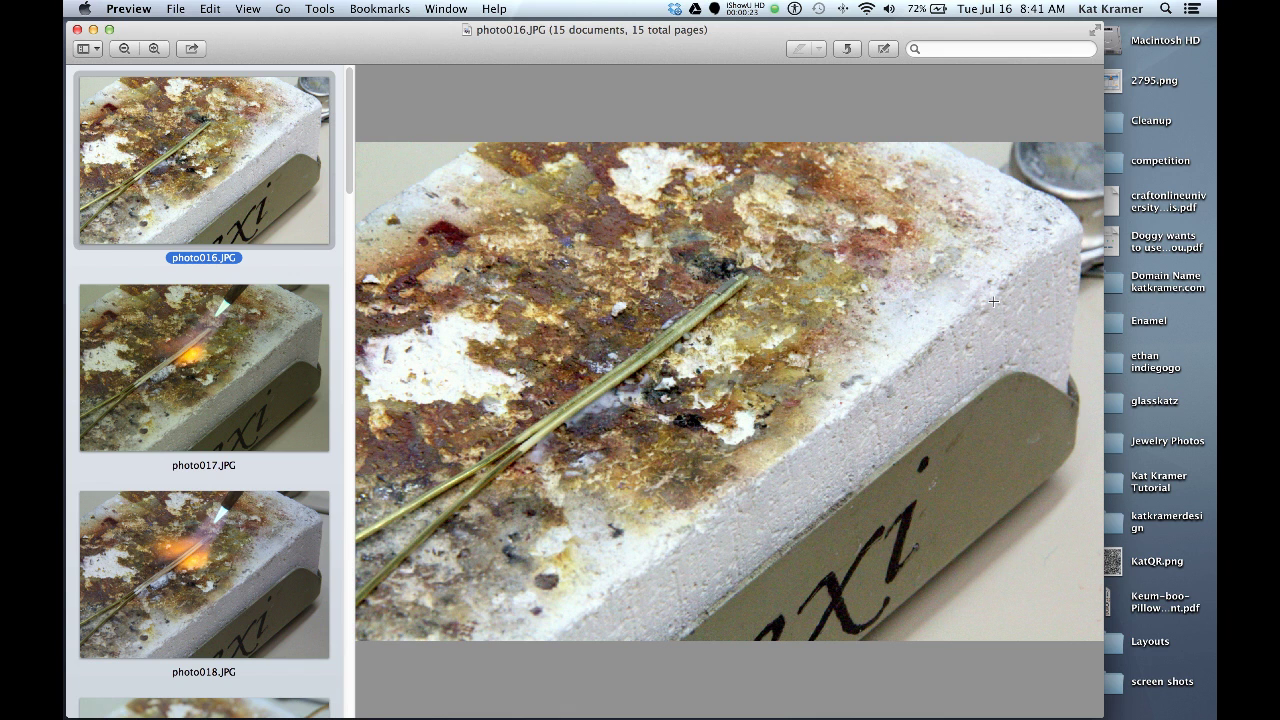
pyautogui.click(266, 318)
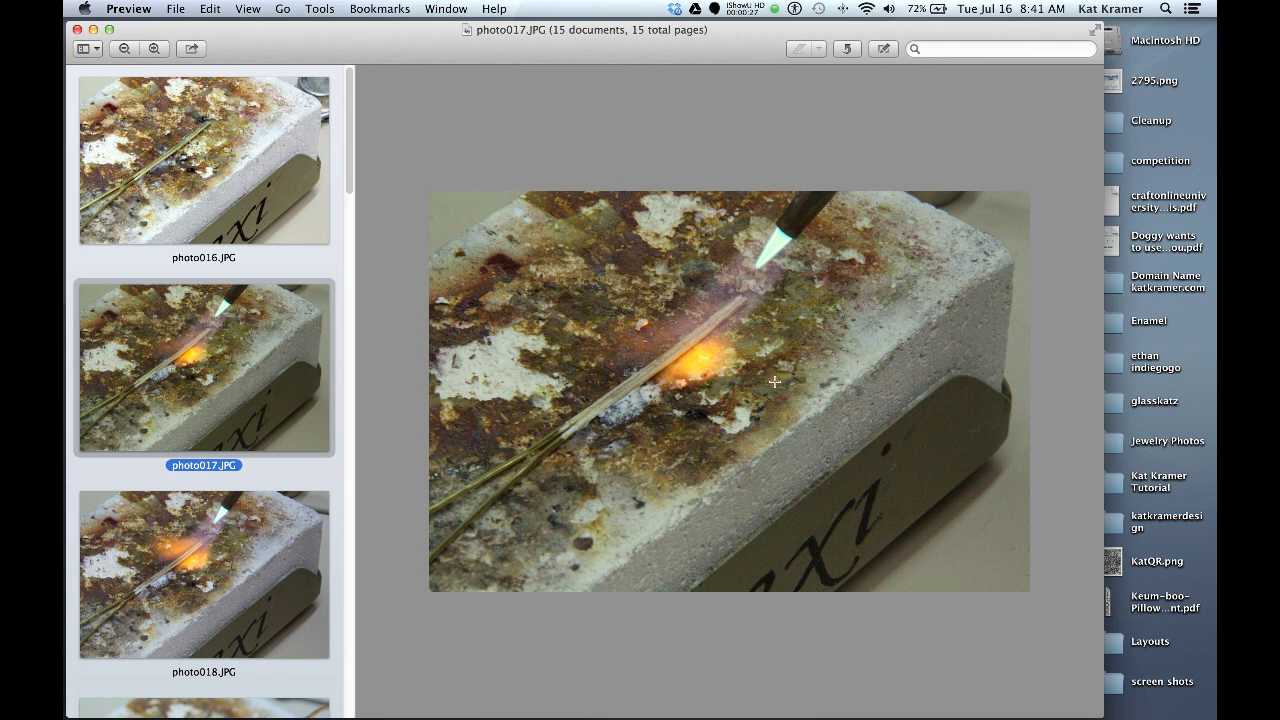
pyautogui.click(253, 180)
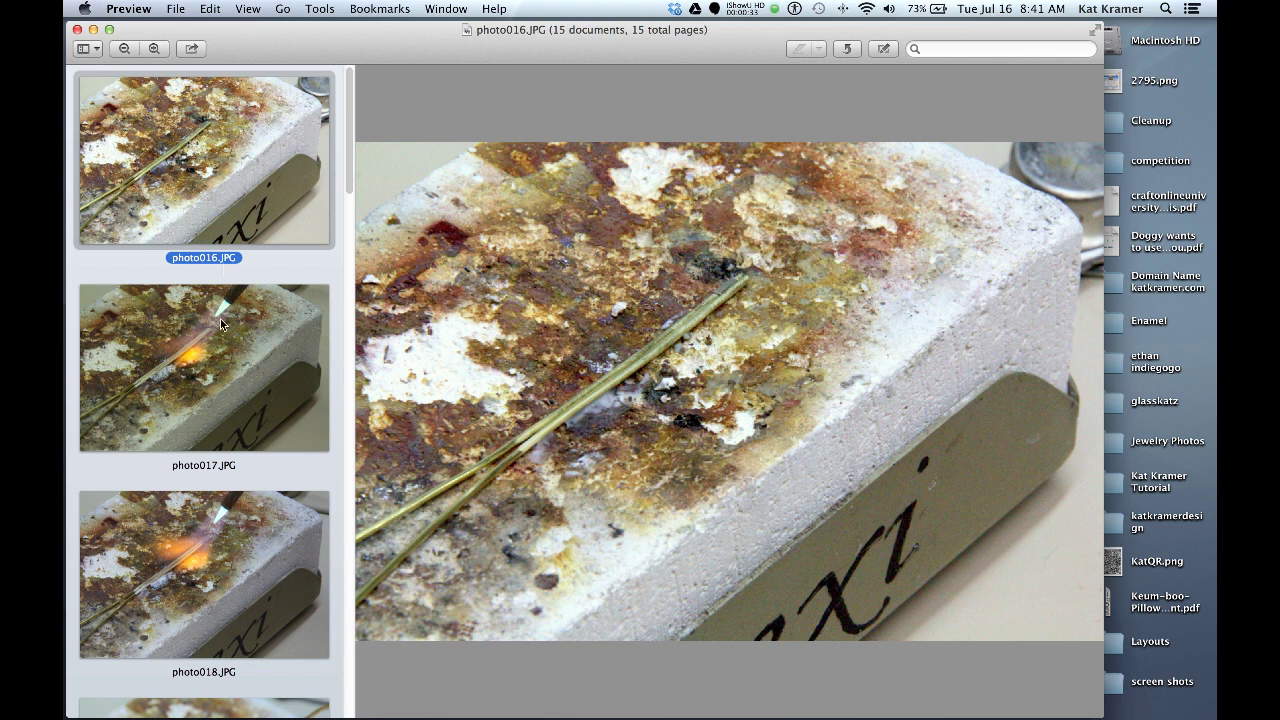
# Step: Show the Adjust Color controls and move them higher over the photo's edge
pyautogui.click(320, 8)
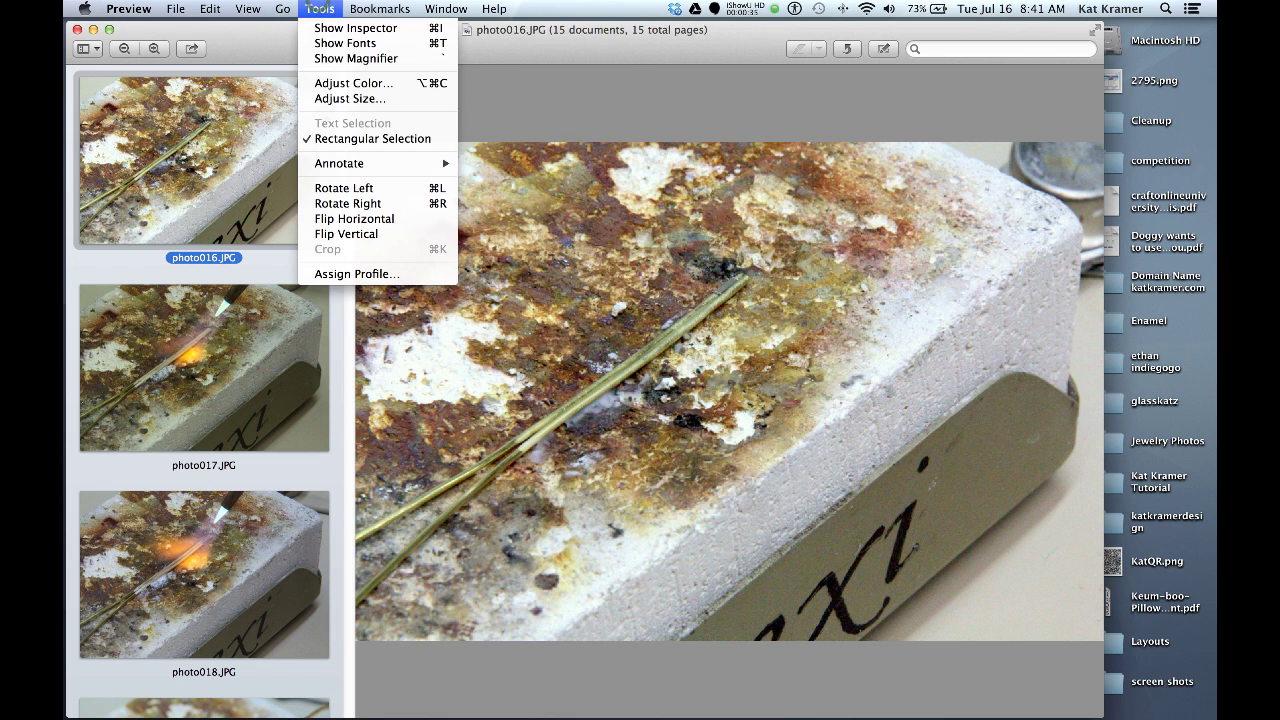
pyautogui.click(337, 88)
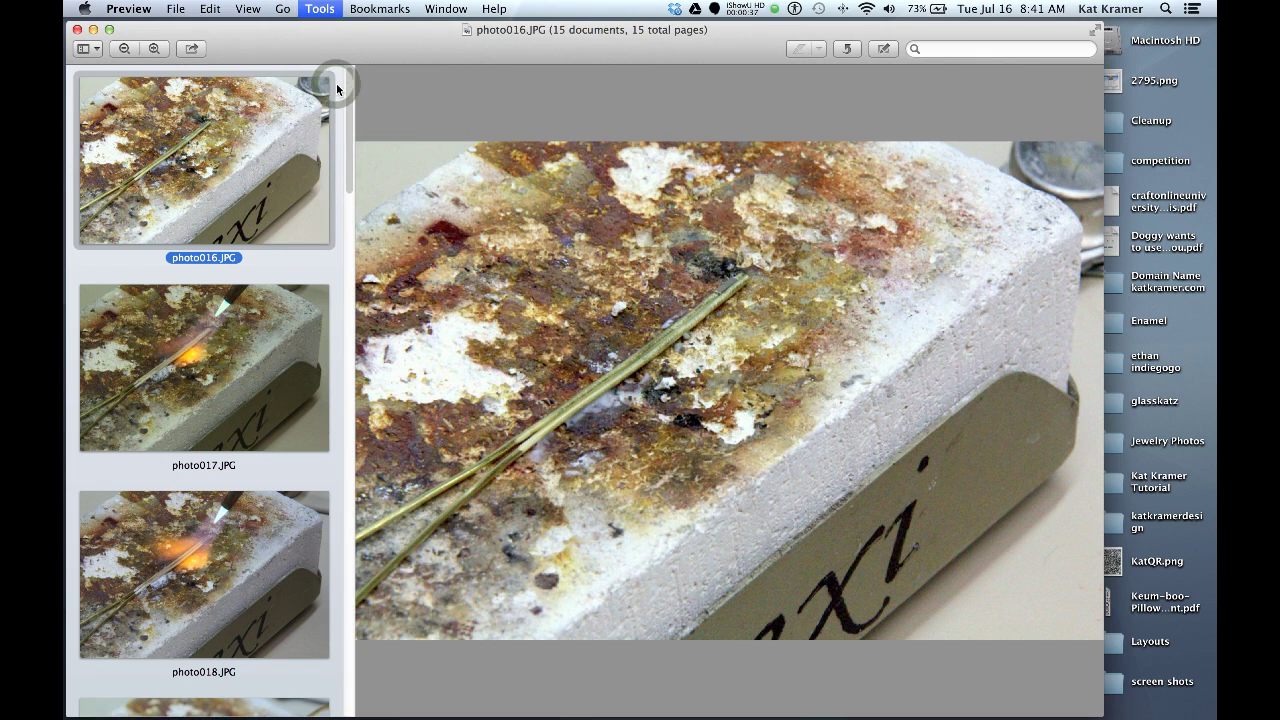
pyautogui.moveTo(996, 161); pyautogui.dragTo(990, 124)
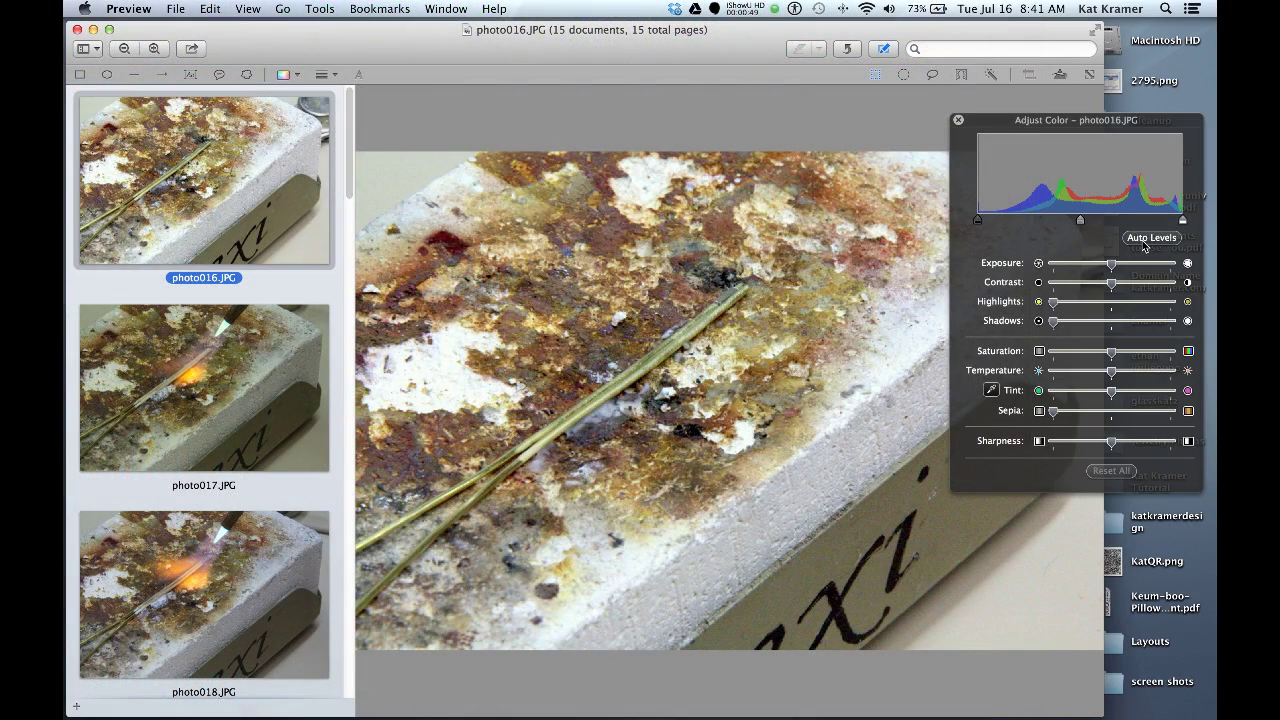
# Step: Remove the colour cast from photo017.JPG by sampling neutral points on the brick and along its upper edge
pyautogui.click(248, 338)
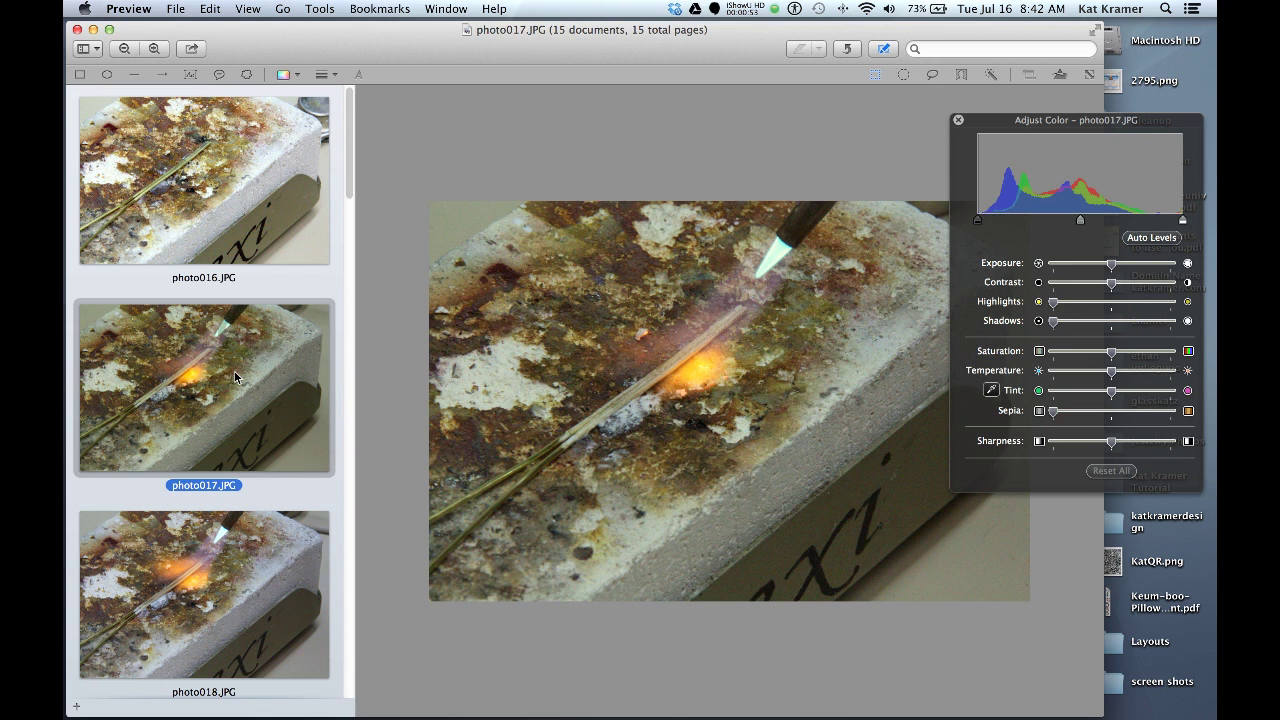
pyautogui.click(991, 391)
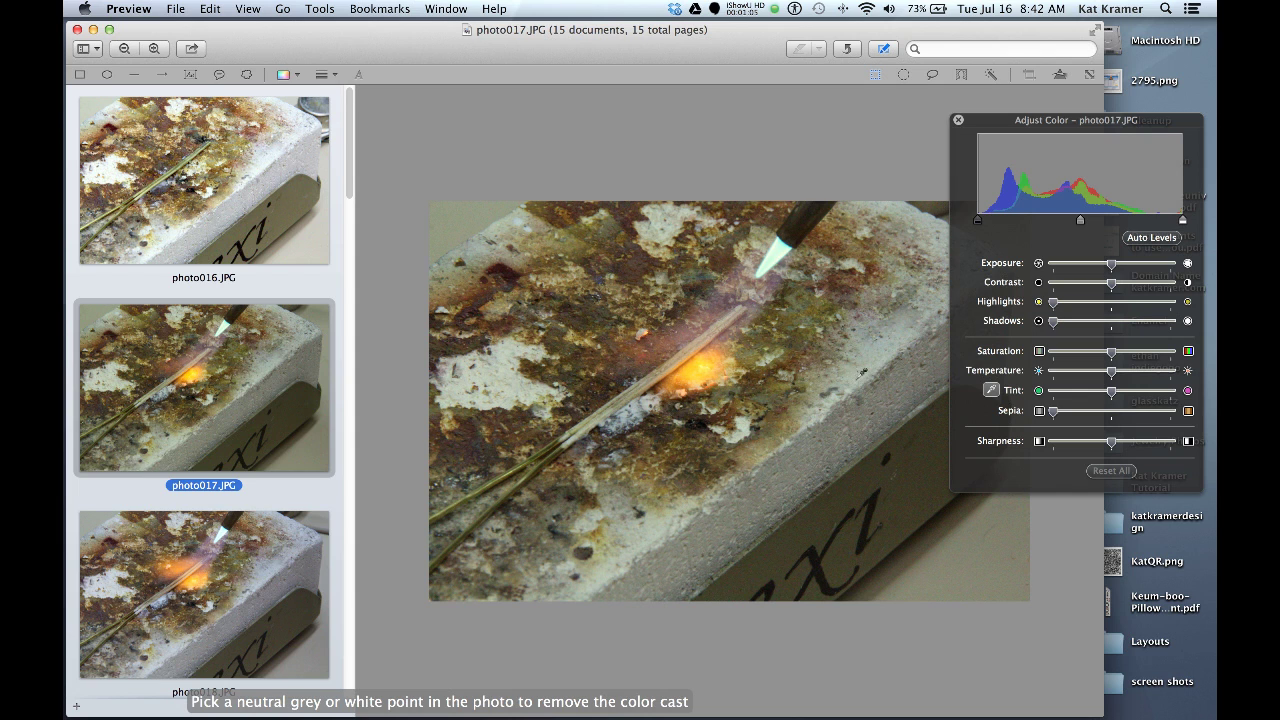
pyautogui.click(851, 377)
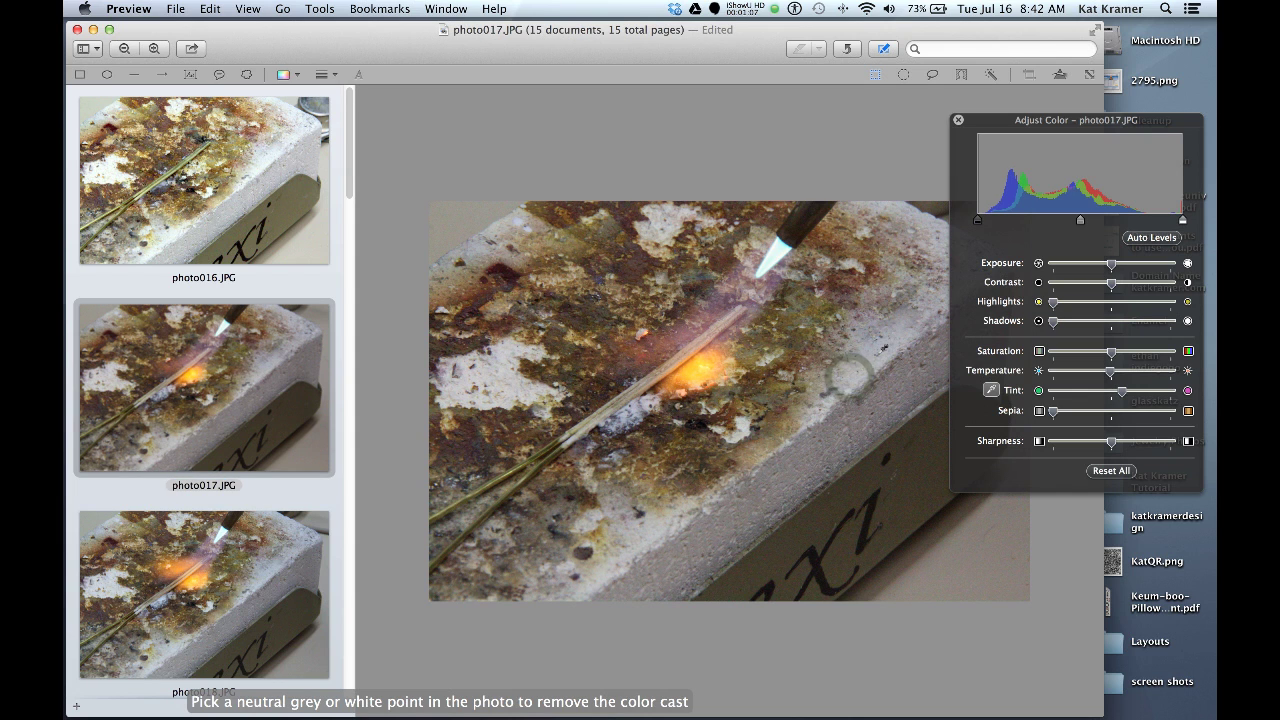
pyautogui.click(880, 204)
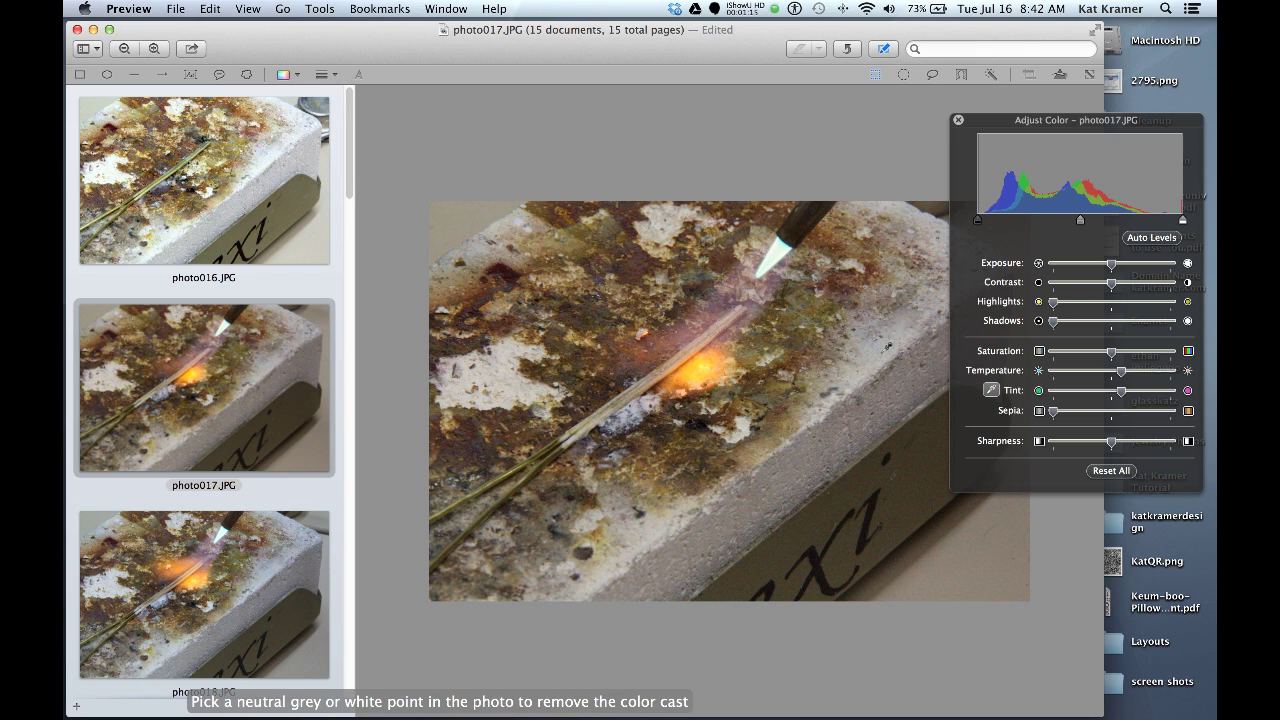
# Step: Apply Auto Levels to photo017.JPG and raise its exposure slightly
pyautogui.click(1149, 241)
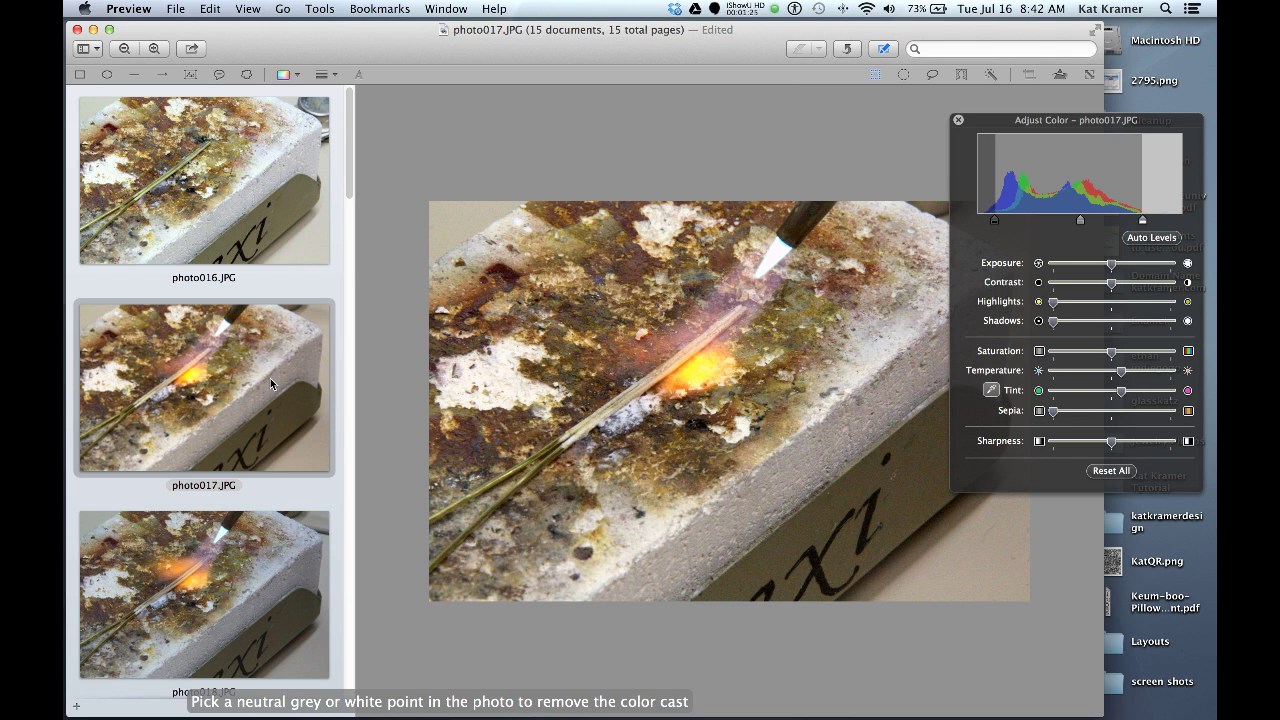
pyautogui.moveTo(1112, 266); pyautogui.dragTo(1120, 269)
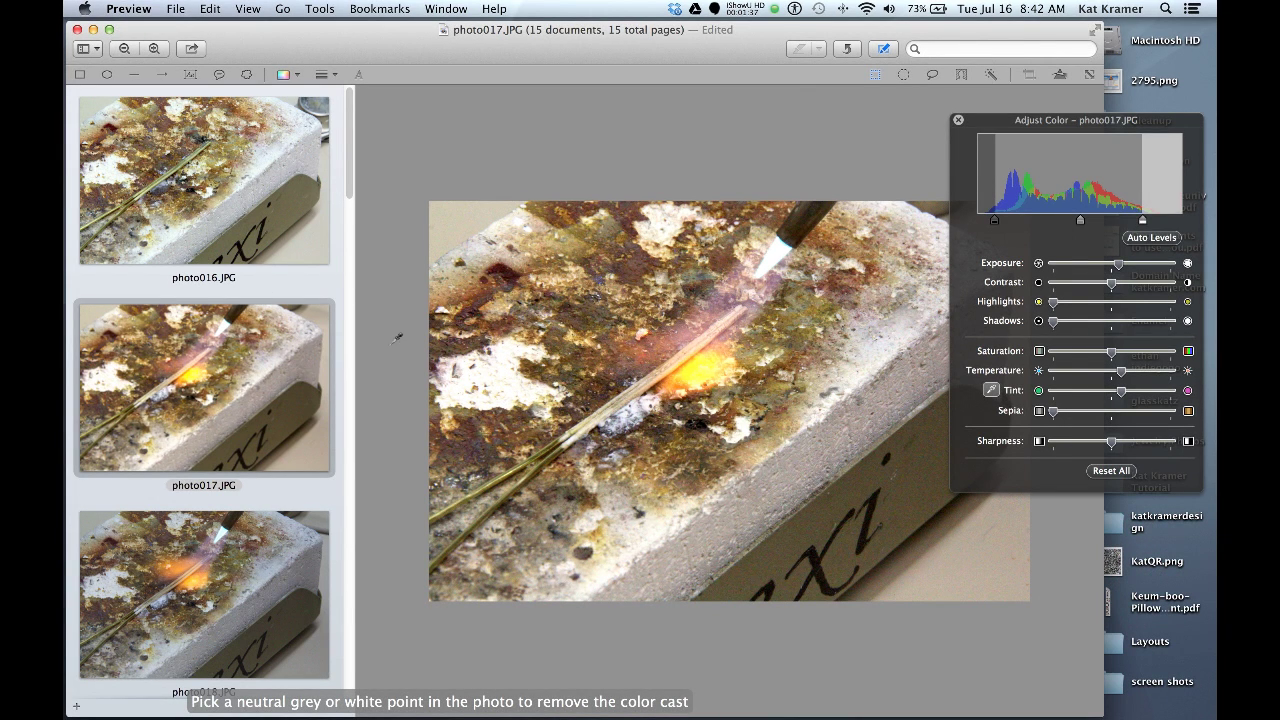
# Step: Correct the colour cast of photo017.JPG again by sampling the brick's side and the white patch on its surface
pyautogui.click(992, 391)
pyautogui.click(870, 353)
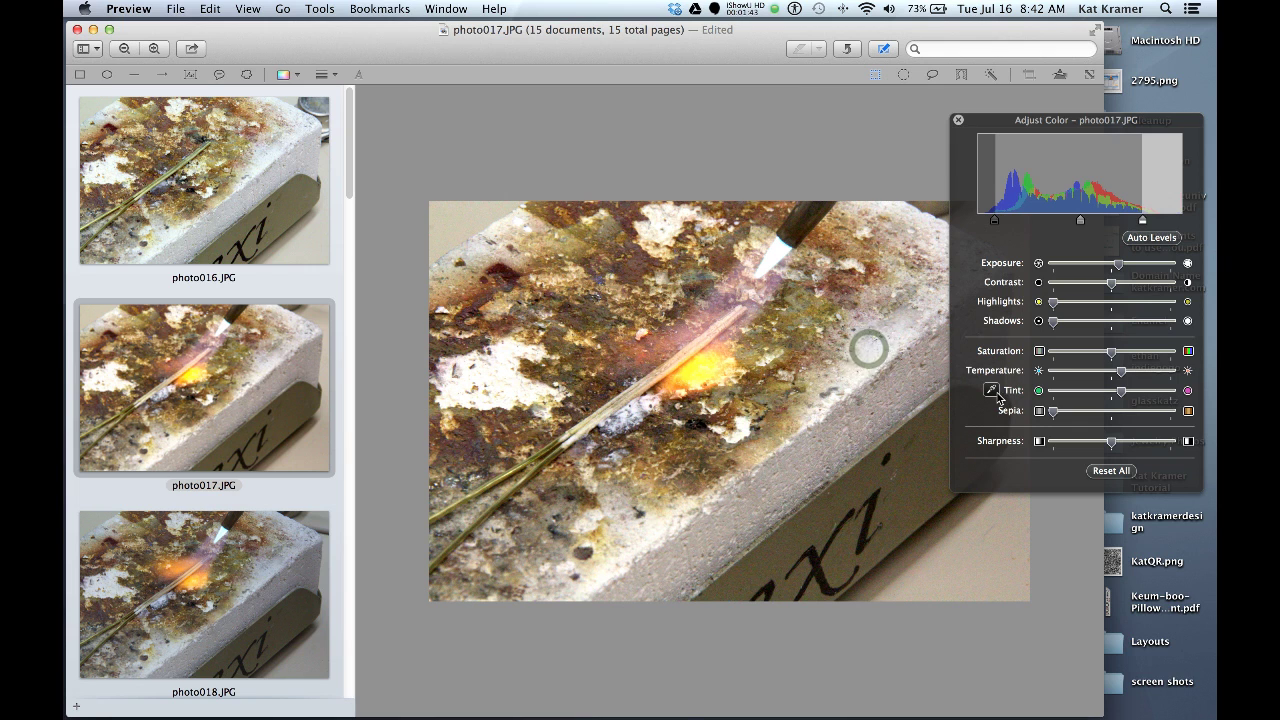
pyautogui.click(868, 347)
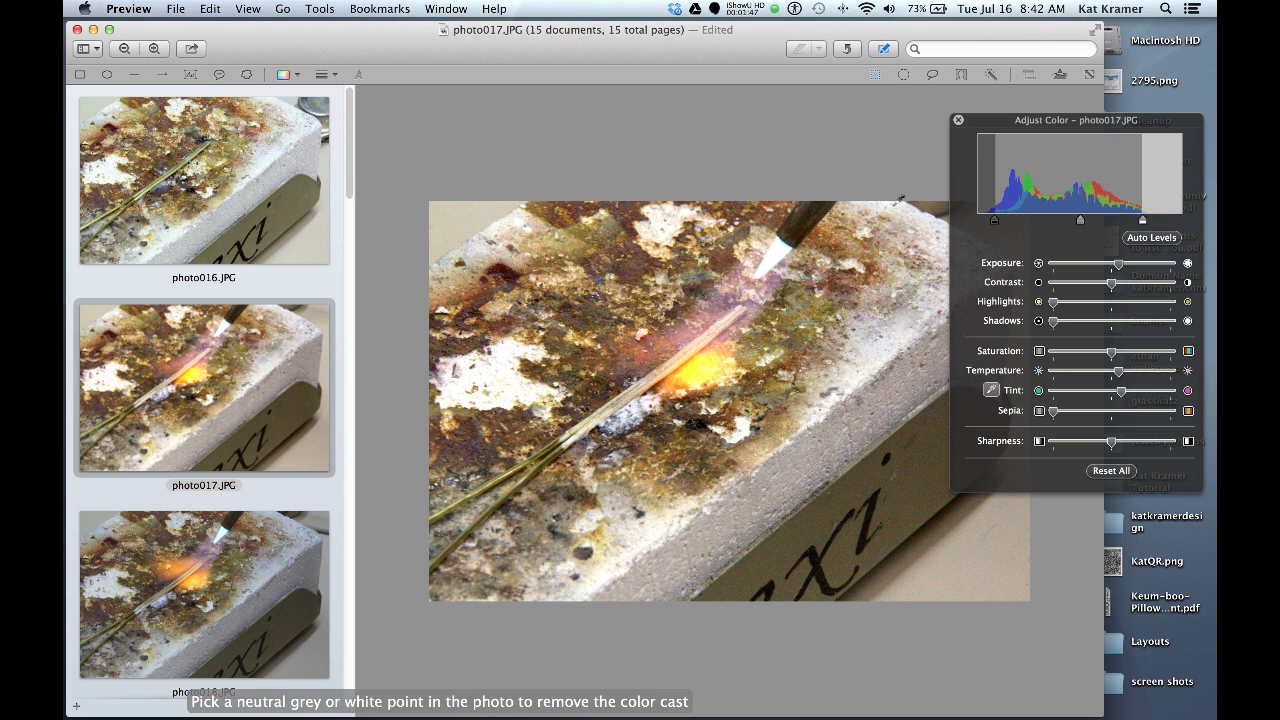
pyautogui.click(505, 377)
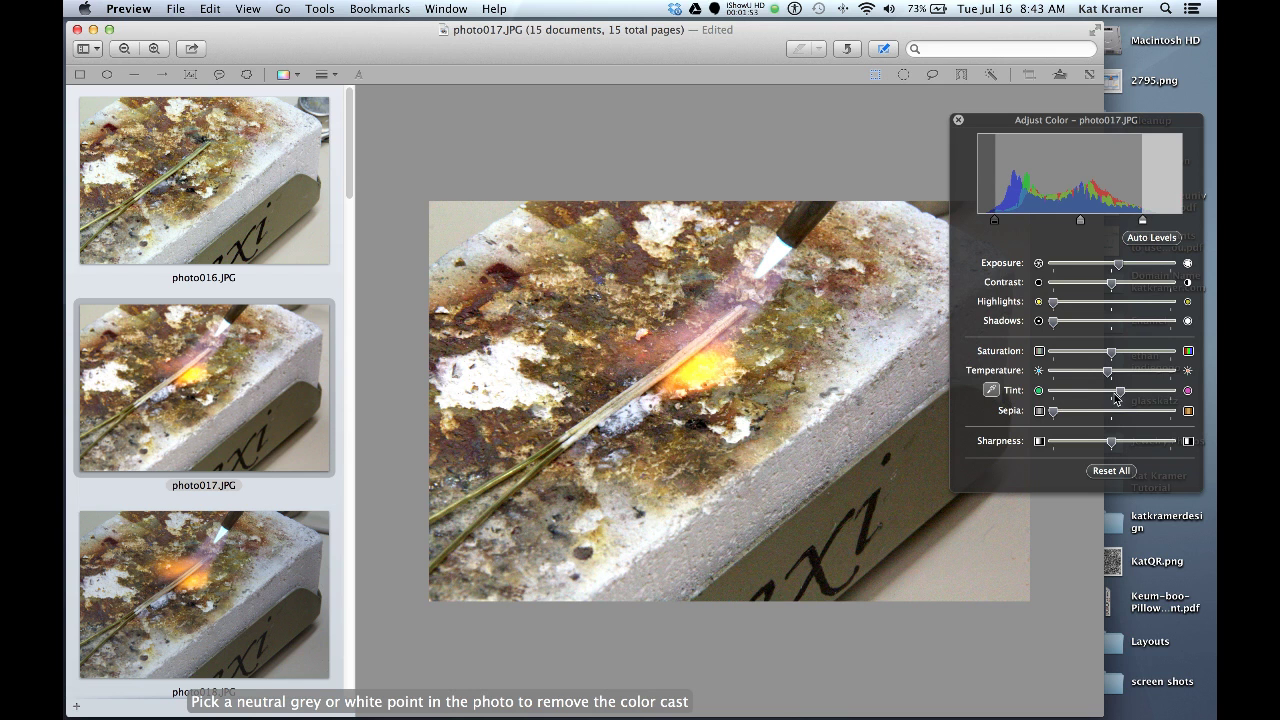
# Step: Nudge the tint of photo017.JPG slightly towards magenta and raise its exposure a little more
pyautogui.moveTo(1121, 397); pyautogui.dragTo(1123, 398)
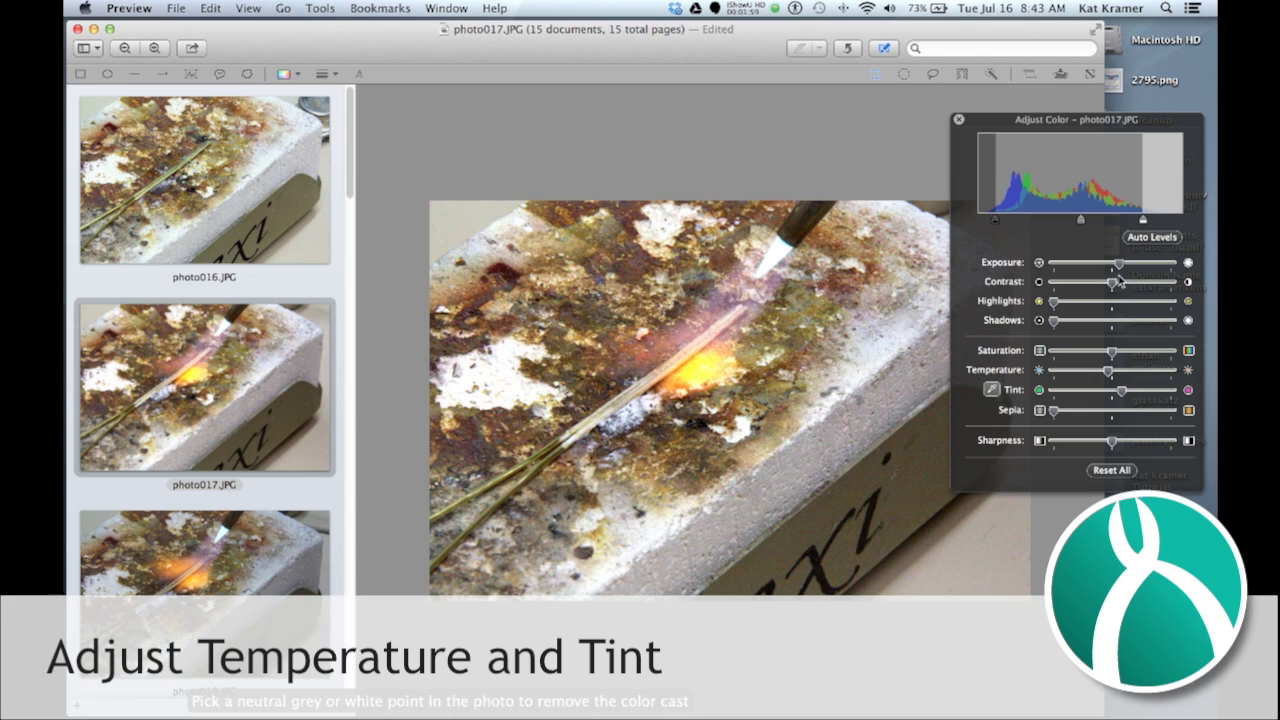
pyautogui.moveTo(1119, 263); pyautogui.dragTo(1127, 265)
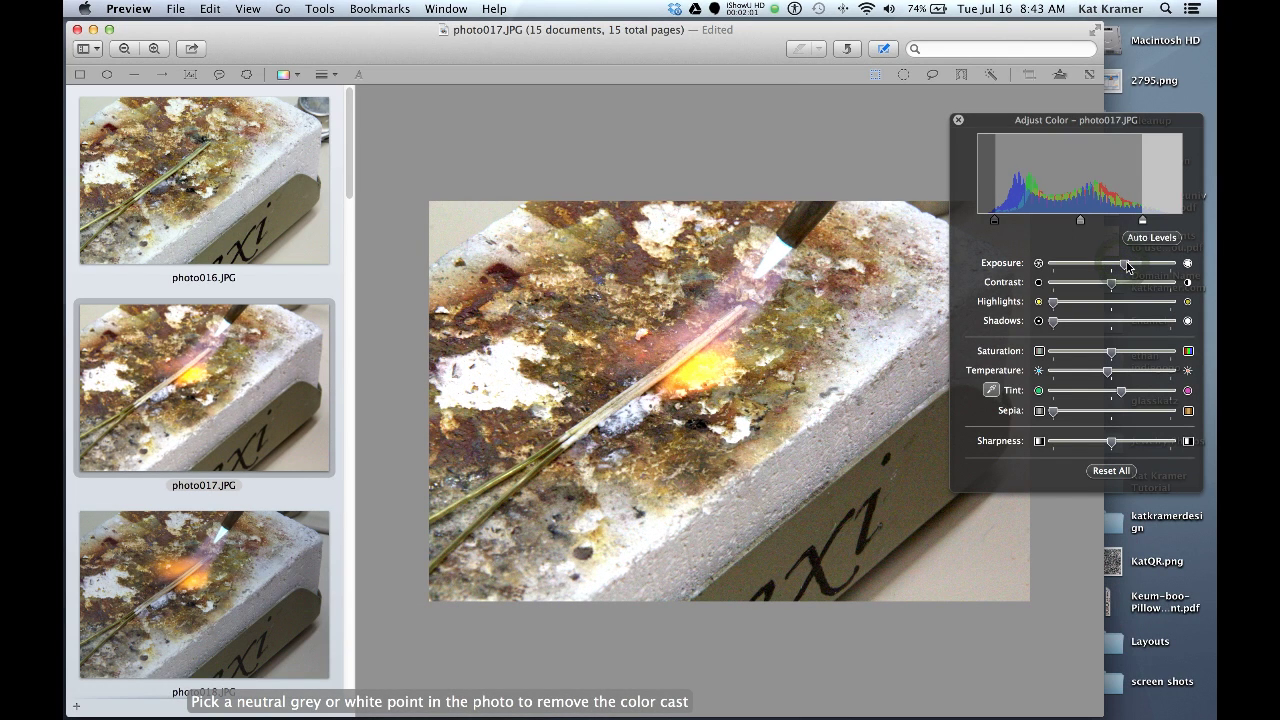
pyautogui.scroll(-3, 295, 369)
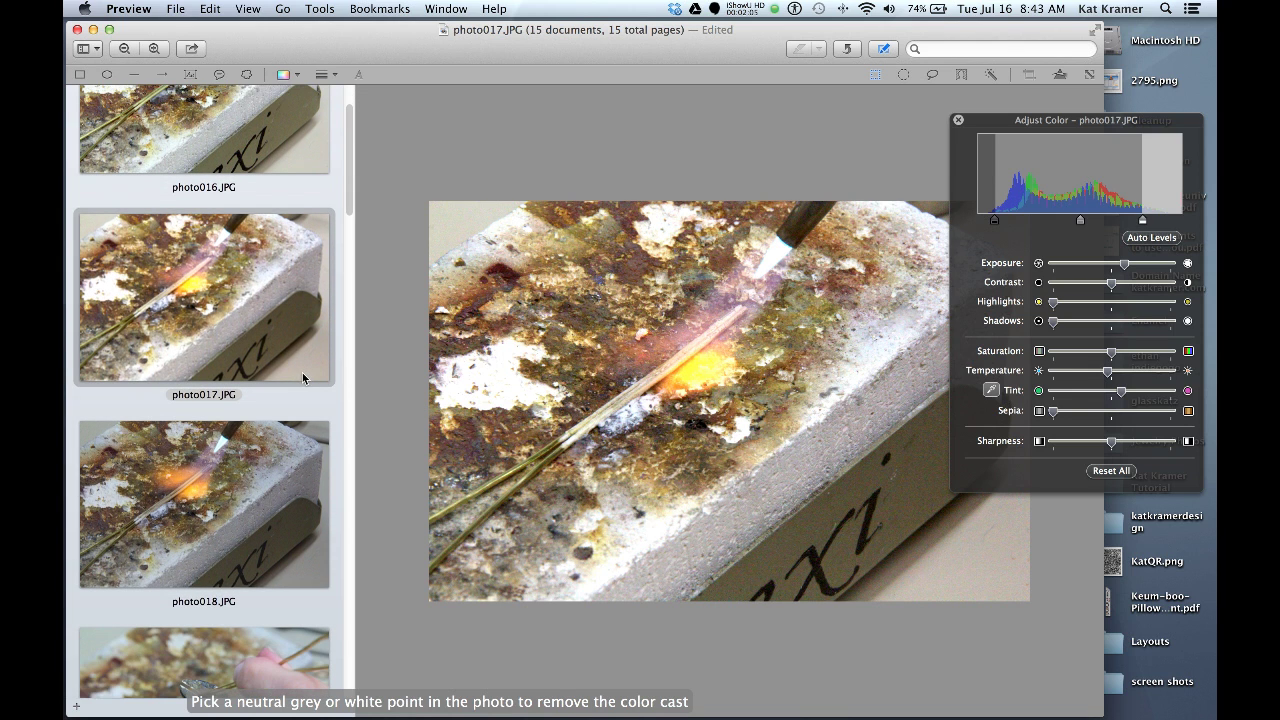
# Step: Remove the colour cast from photo018.JPG by sampling a neutral point on the brick's upper edge and apply Auto Levels
pyautogui.scroll(-5, 301, 375)
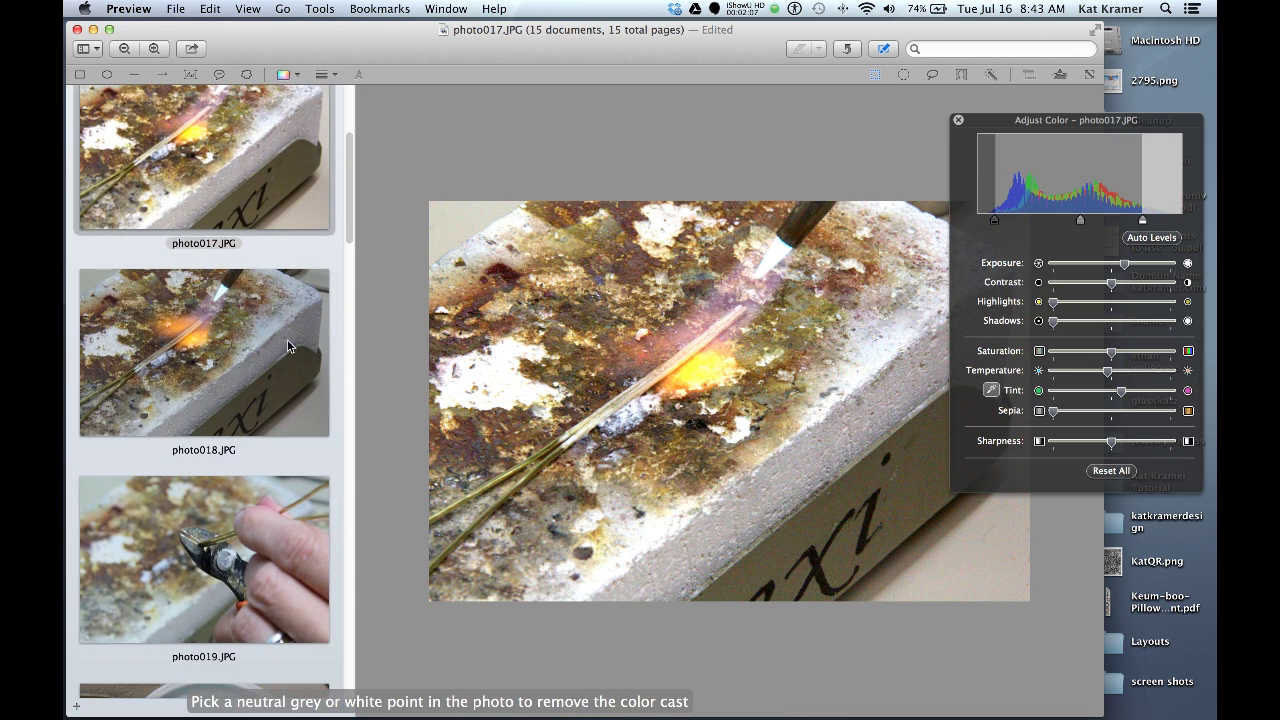
pyautogui.click(287, 341)
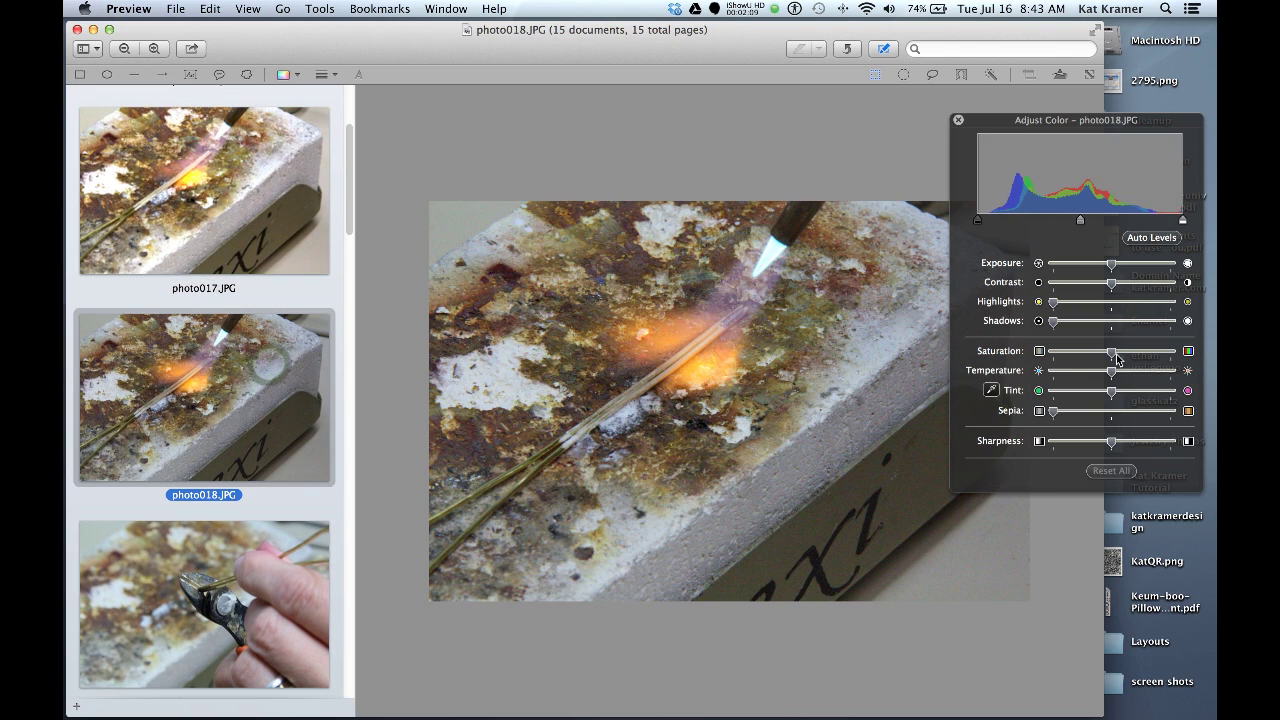
pyautogui.click(992, 391)
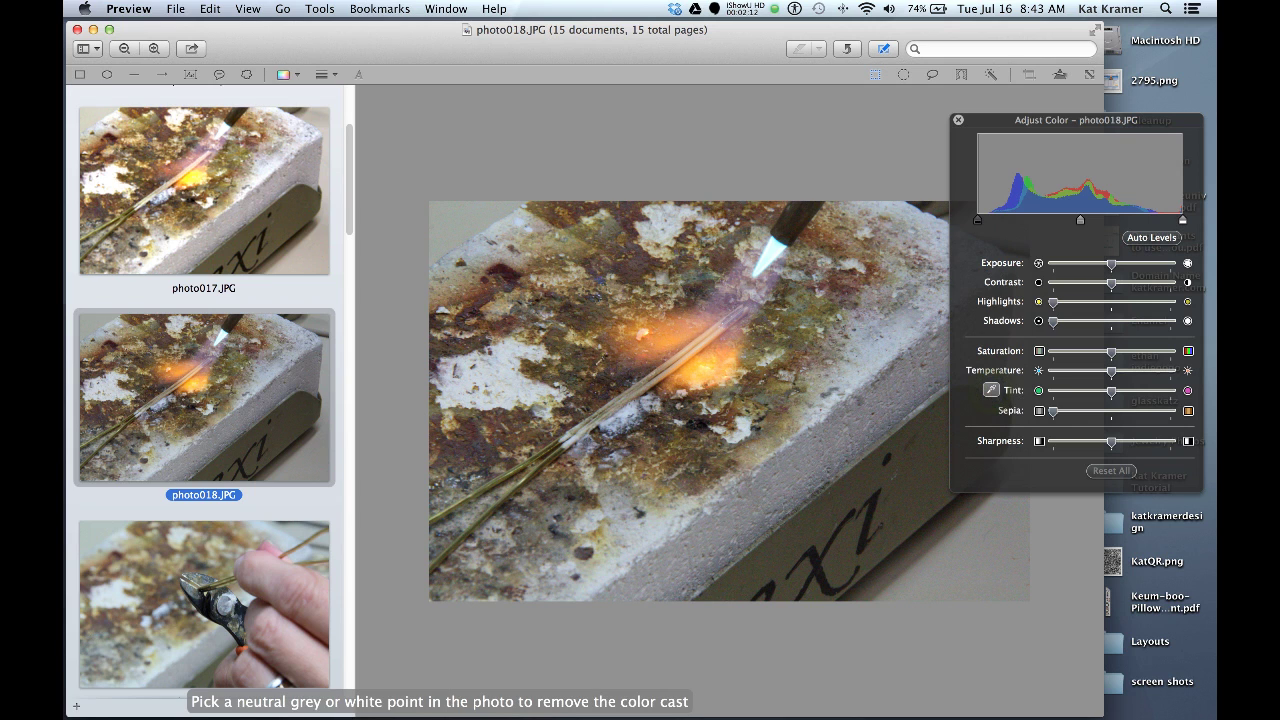
pyautogui.click(518, 218)
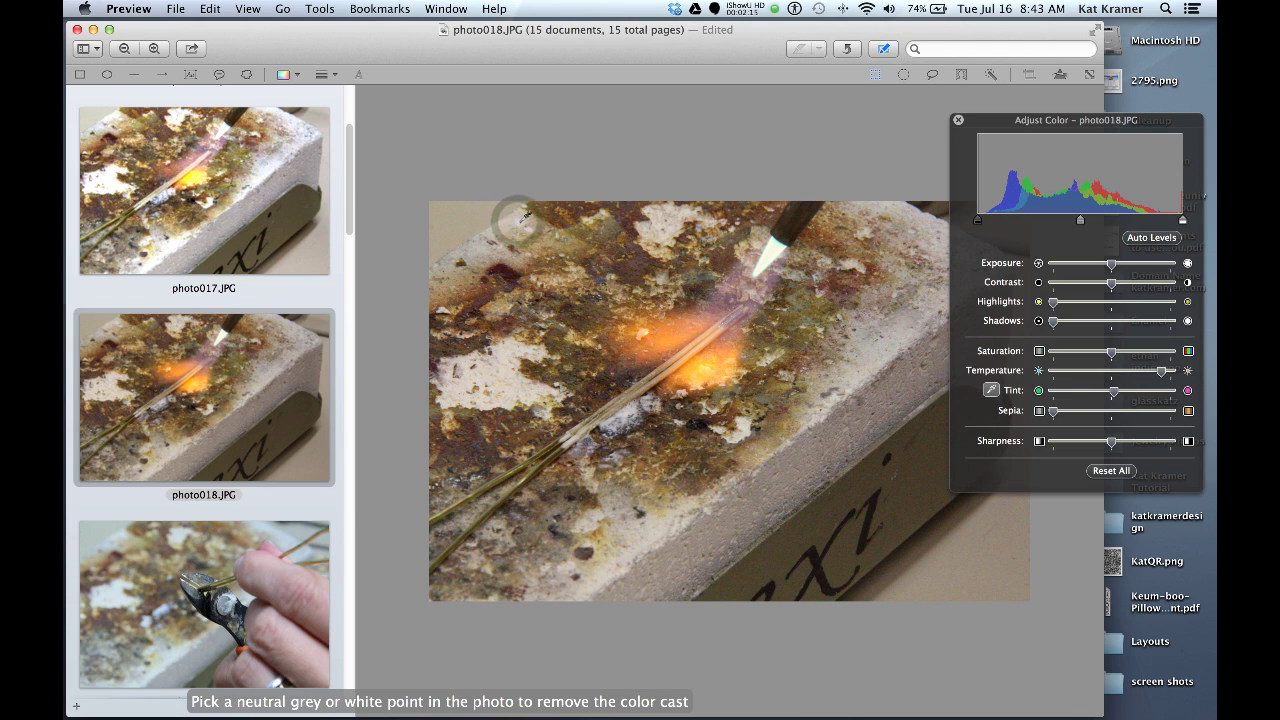
pyautogui.click(1150, 238)
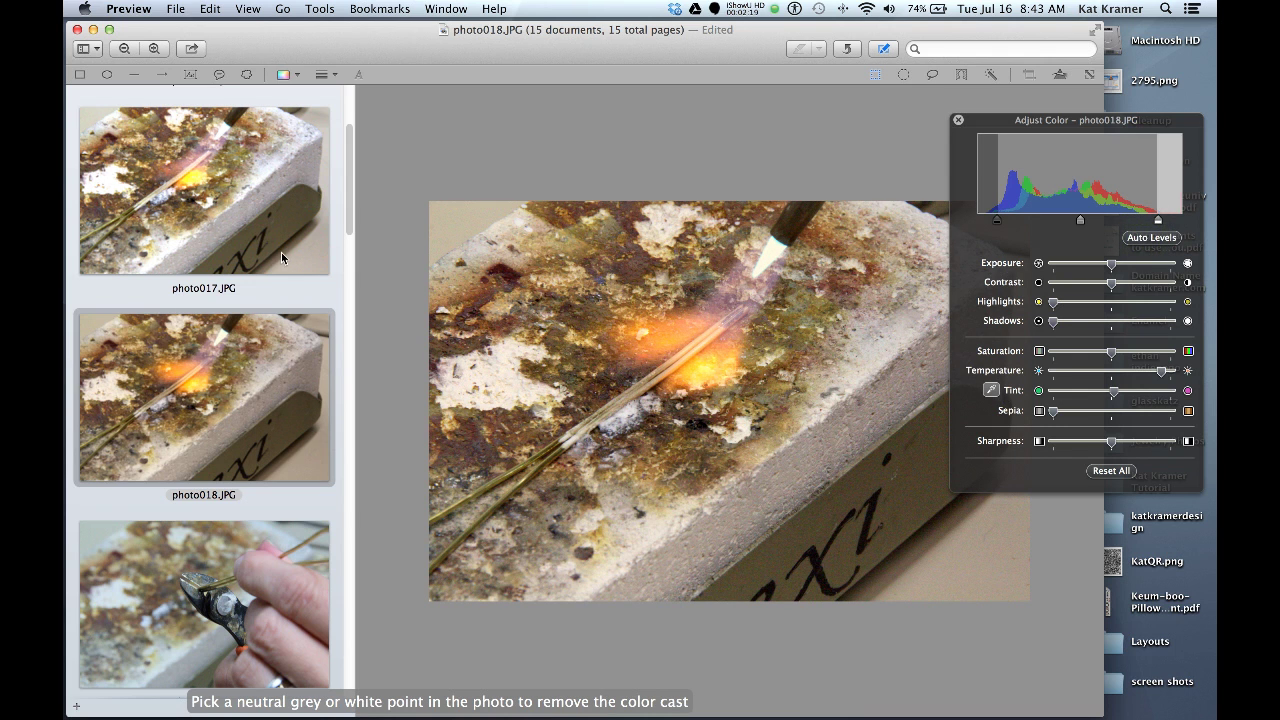
# Step: Raise the exposure of photo018.JPG slightly and reduce its temperature to a cooler tone, using the neighbouring photos as reference
pyautogui.scroll(2, 282, 258)
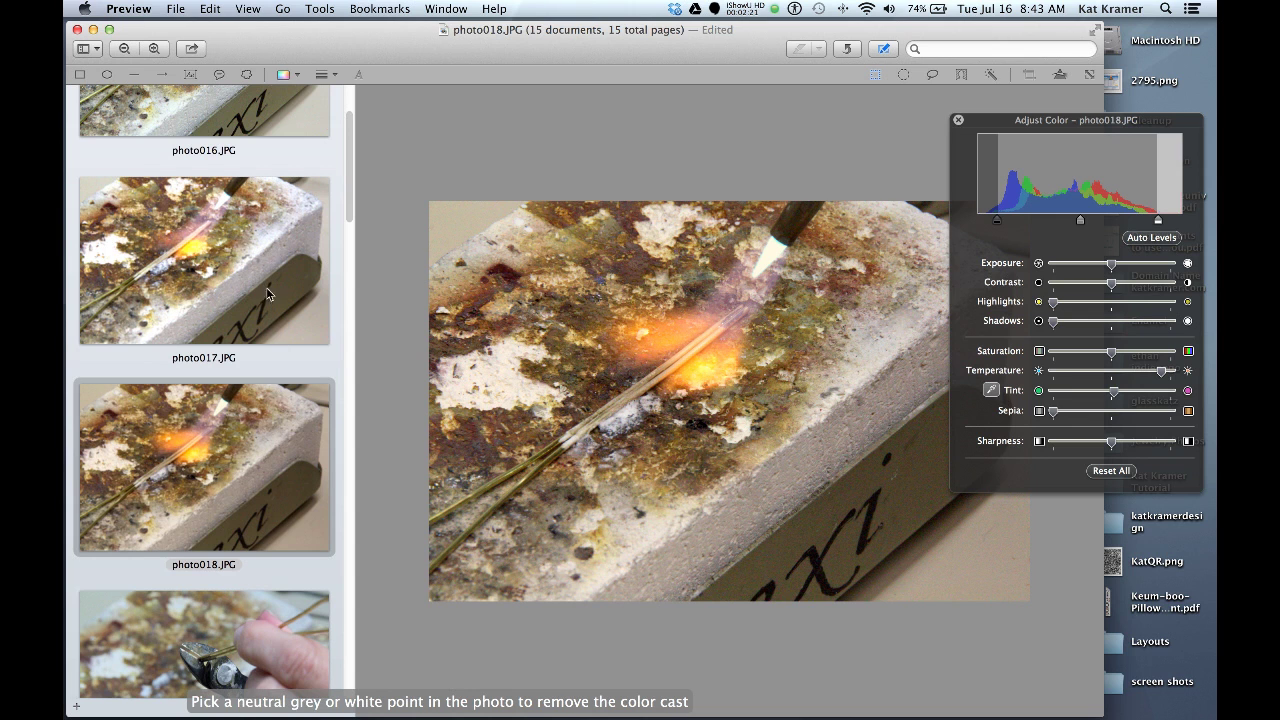
pyautogui.moveTo(1111, 264); pyautogui.dragTo(1125, 269)
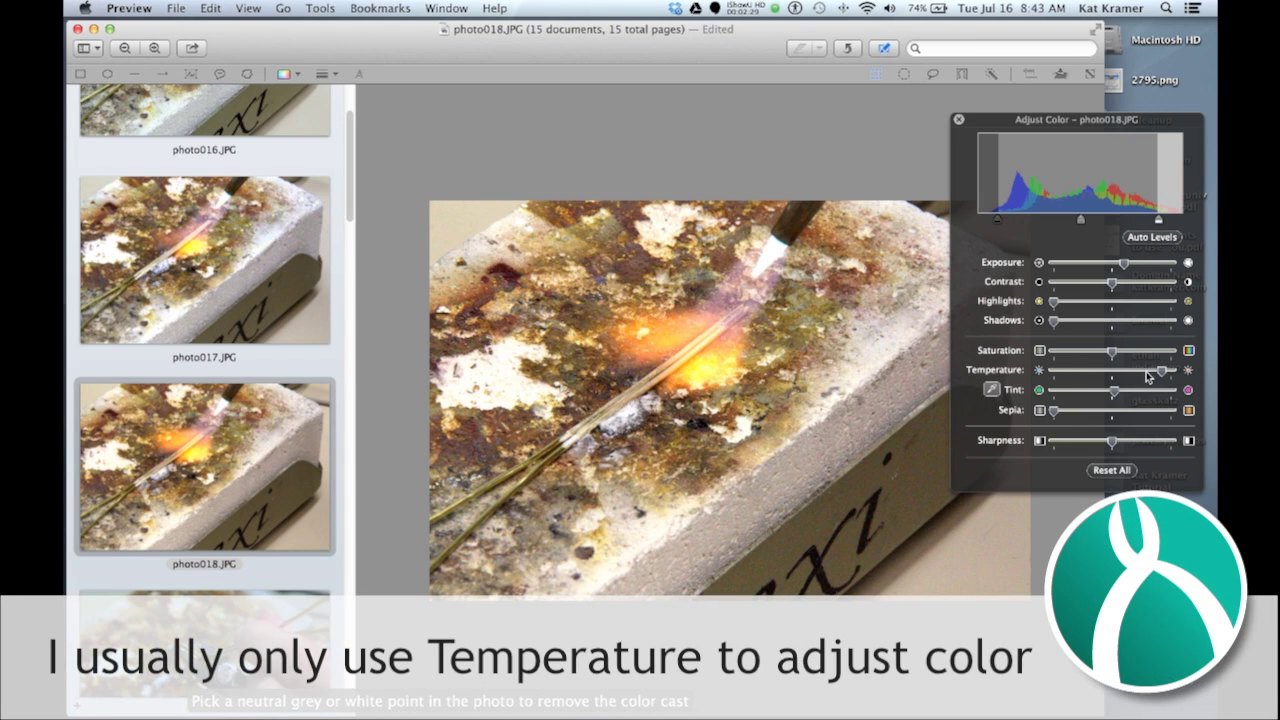
pyautogui.moveTo(1161, 373); pyautogui.dragTo(1134, 375)
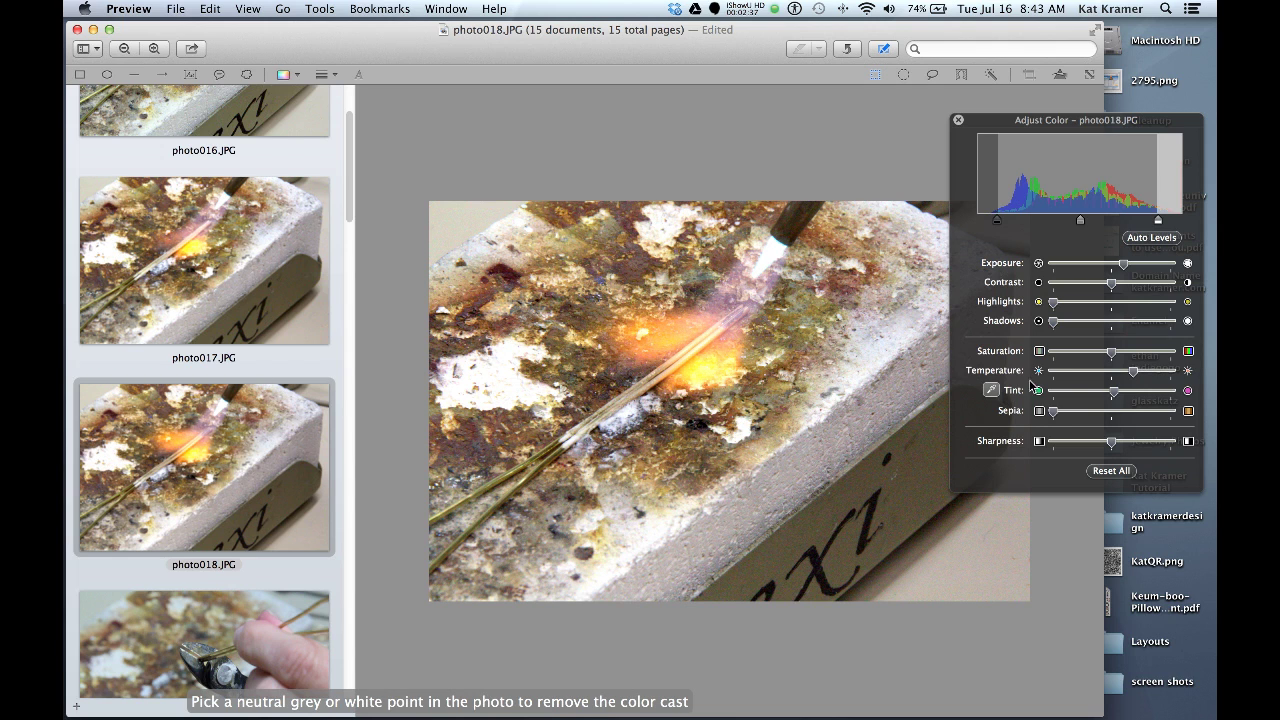
pyautogui.moveTo(1133, 376); pyautogui.dragTo(1128, 376)
# Step: Remove the colour cast from photo019.JPG by sampling the pale front edge of the brick and apply Auto Levels
pyautogui.scroll(-5, 174, 435)
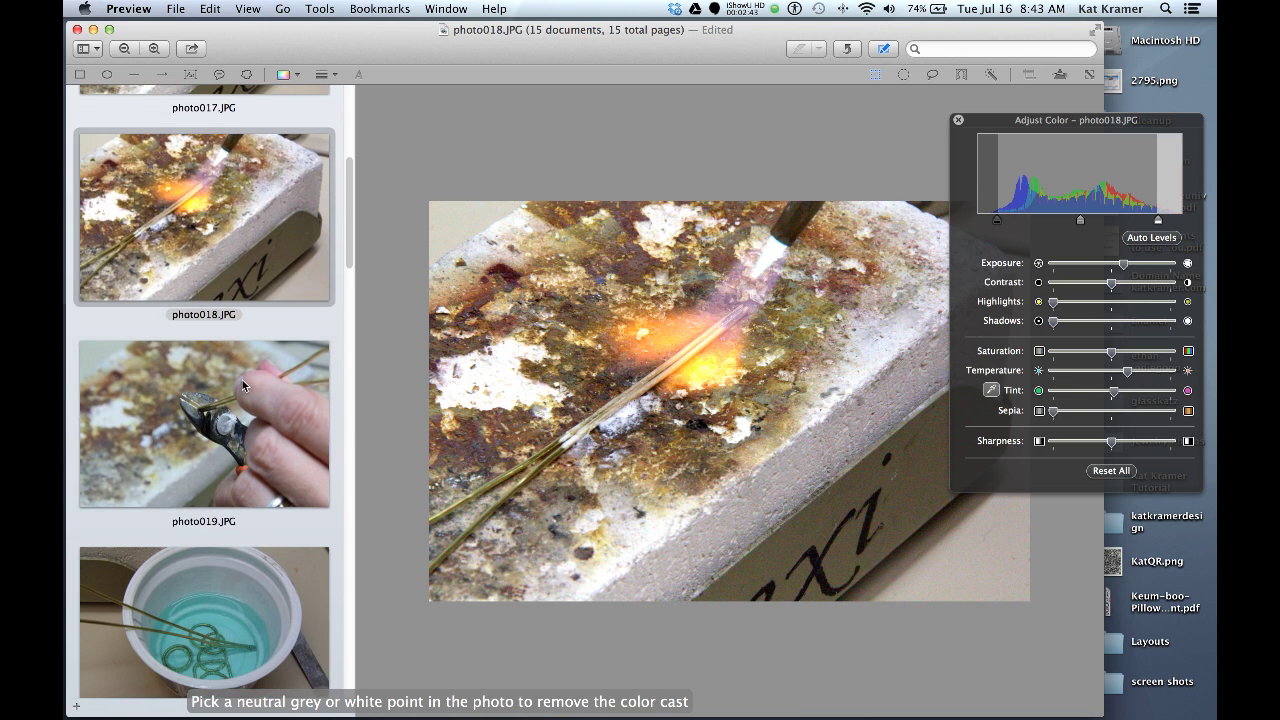
pyautogui.click(242, 380)
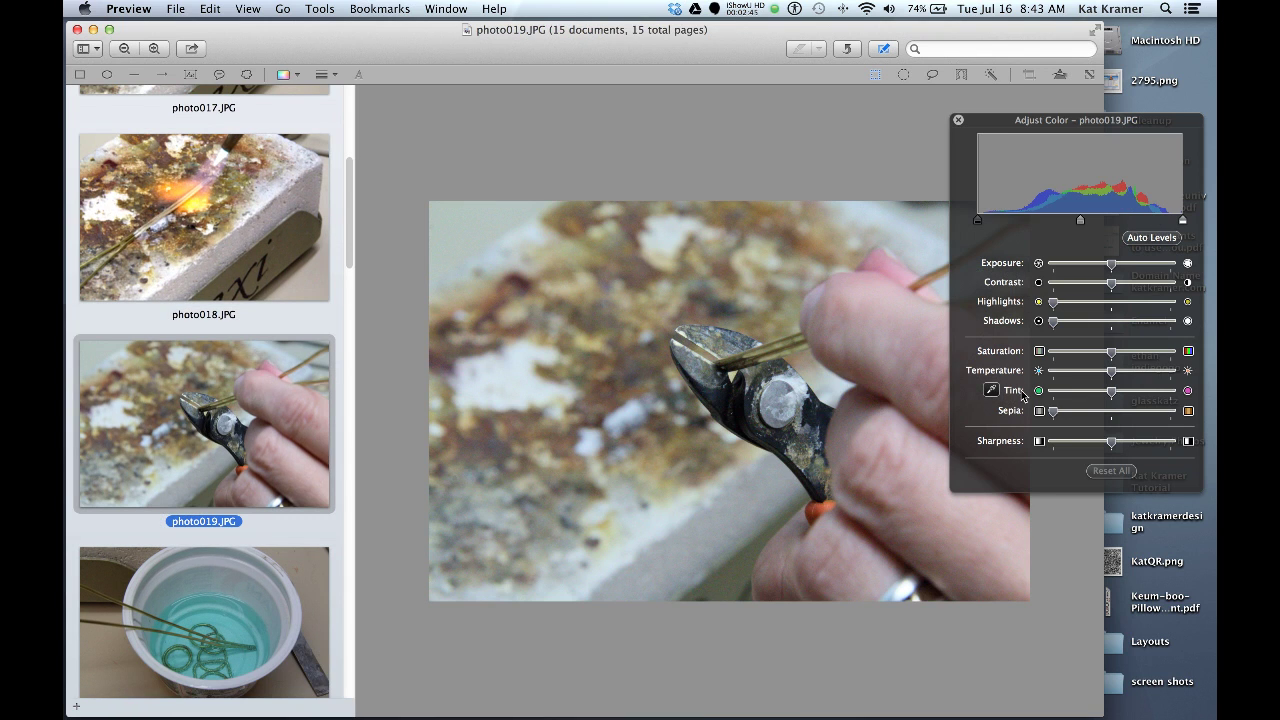
pyautogui.click(991, 390)
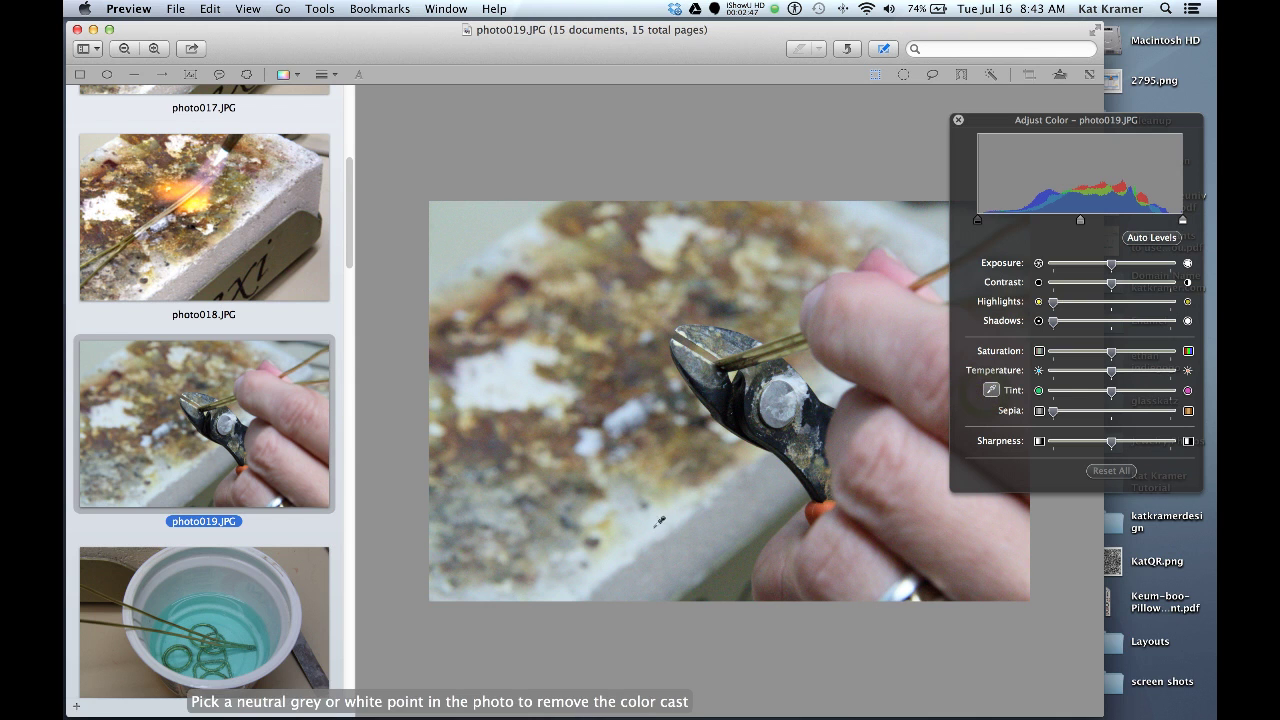
pyautogui.click(660, 521)
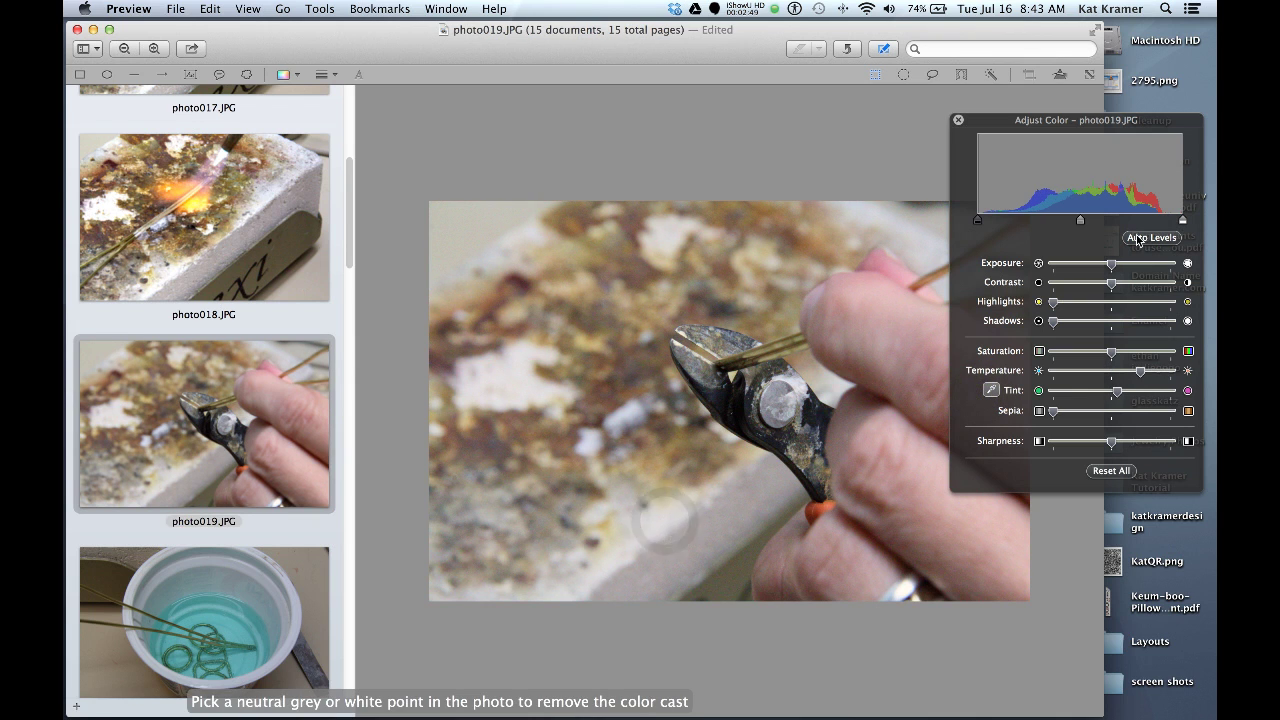
pyautogui.click(1137, 238)
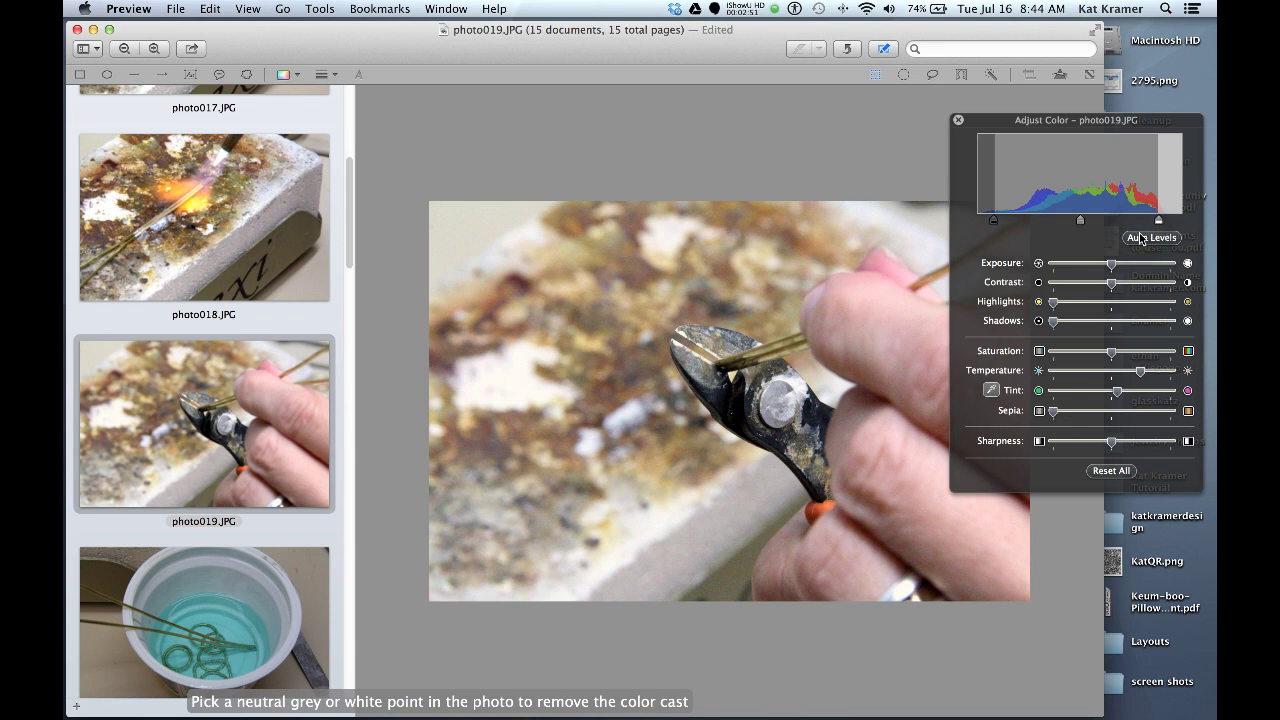
# Step: Lower the temperature of photo019.JPG slightly and close the window holding the batch of photos
pyautogui.moveTo(1138, 374); pyautogui.dragTo(1133, 371)
pyautogui.scroll(-3, 234, 392)
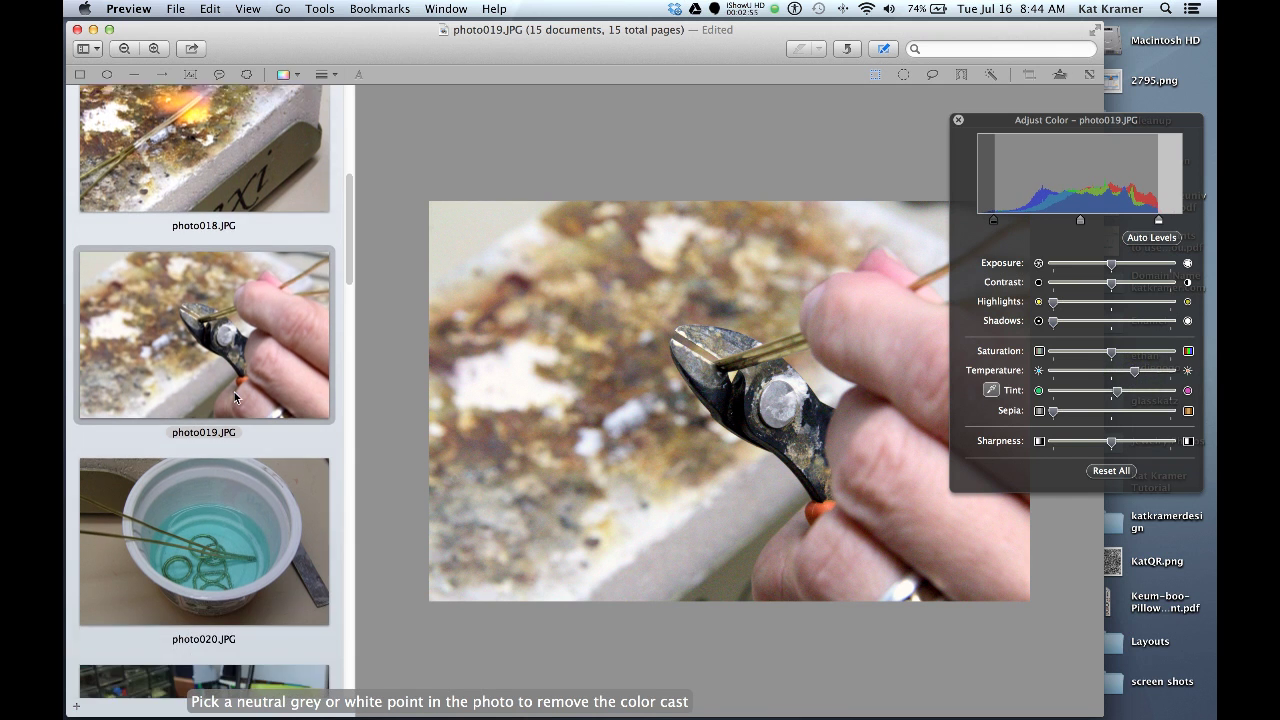
pyautogui.scroll(5, 236, 391)
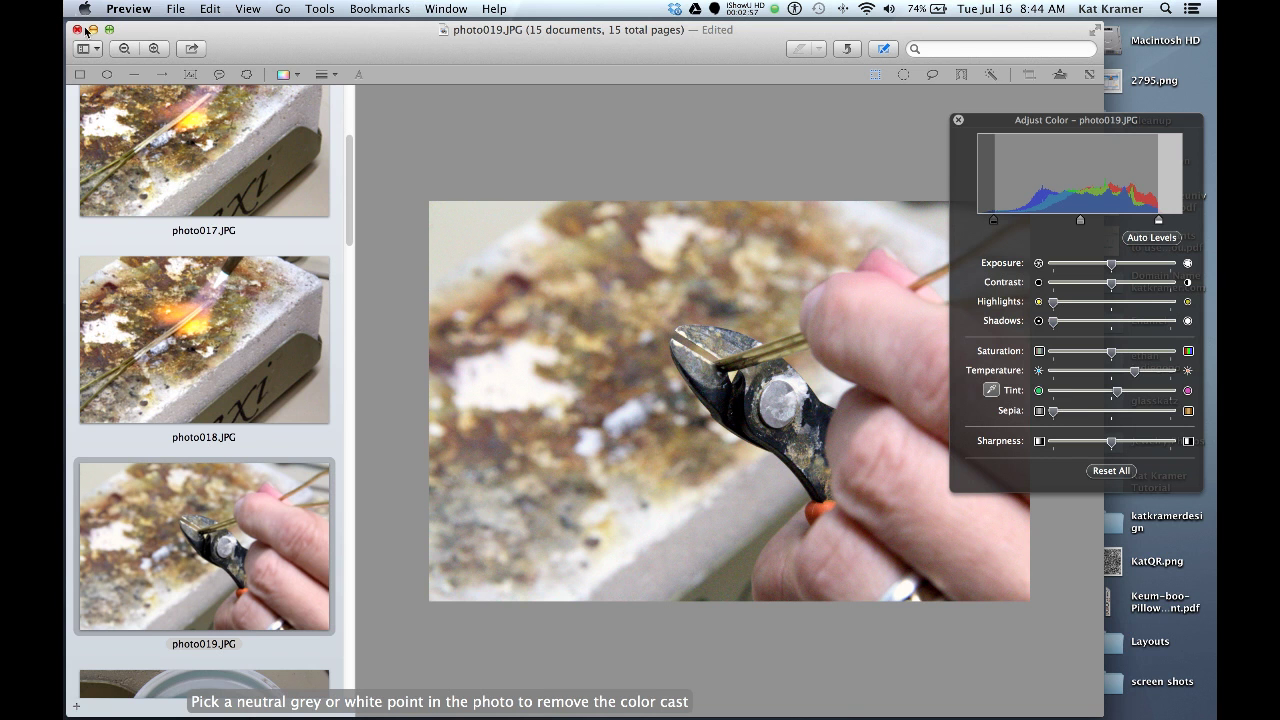
pyautogui.click(78, 32)
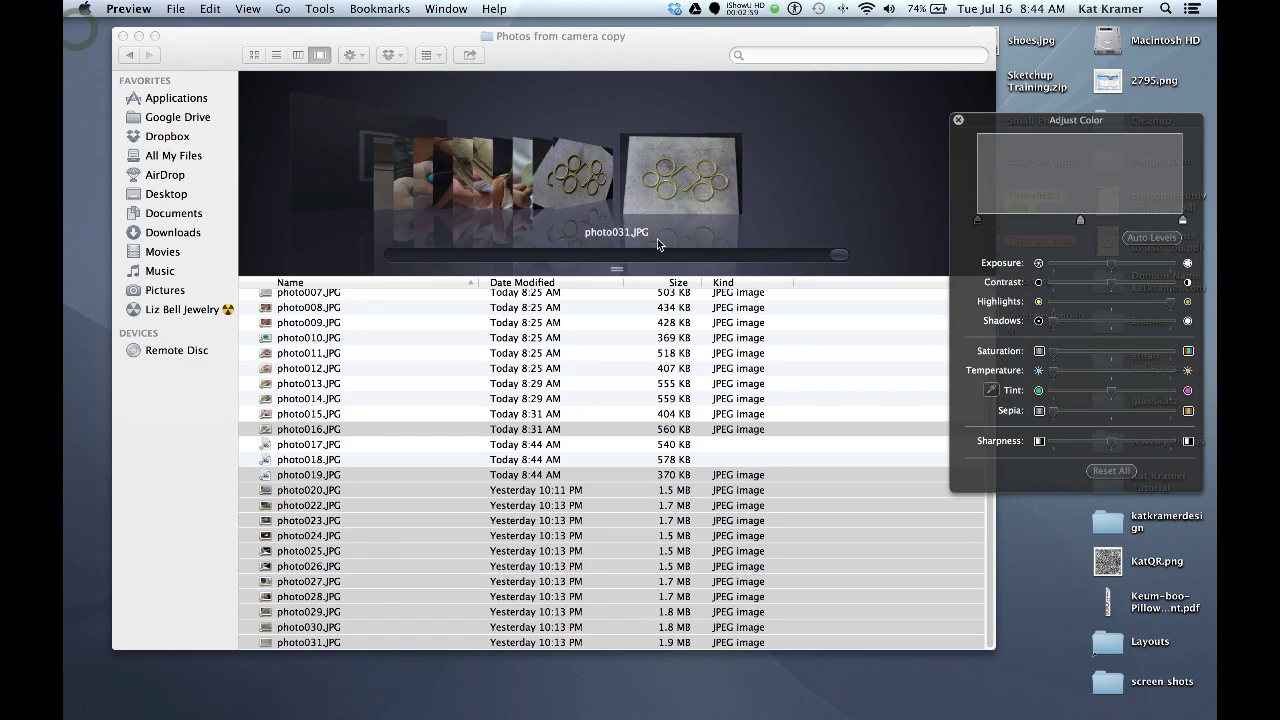